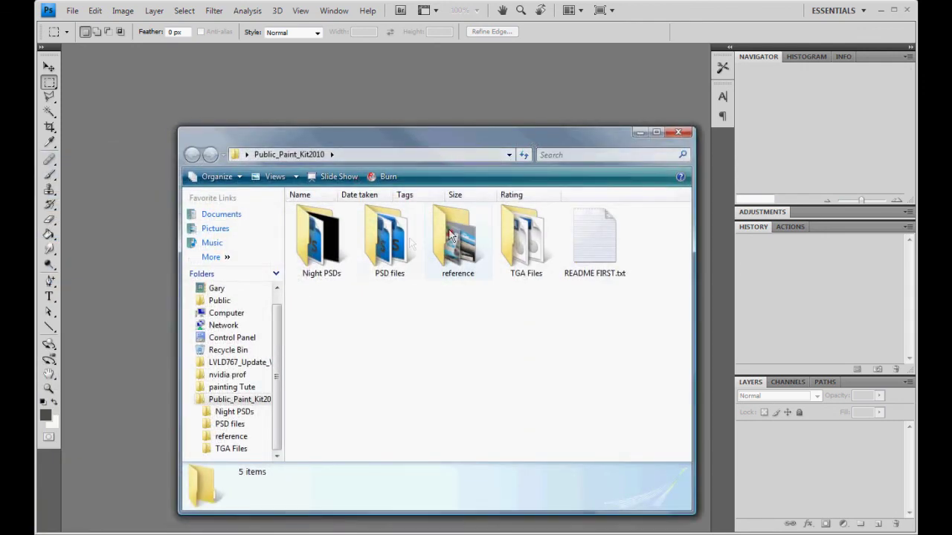
Open the PSD files folder and select winglet.psd.
{"action": "double_click", "coordinate": [409, 245]}
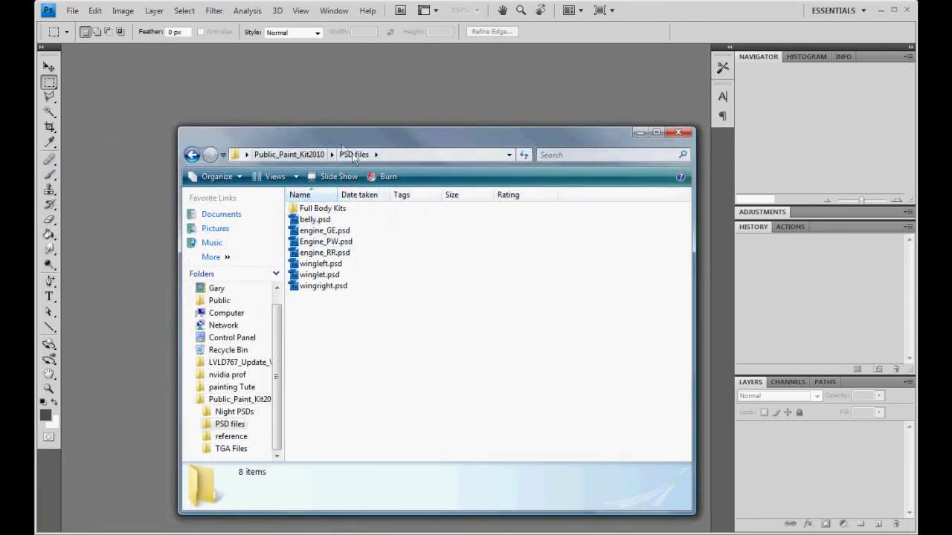
{"action": "left_click", "coordinate": [320, 275]}
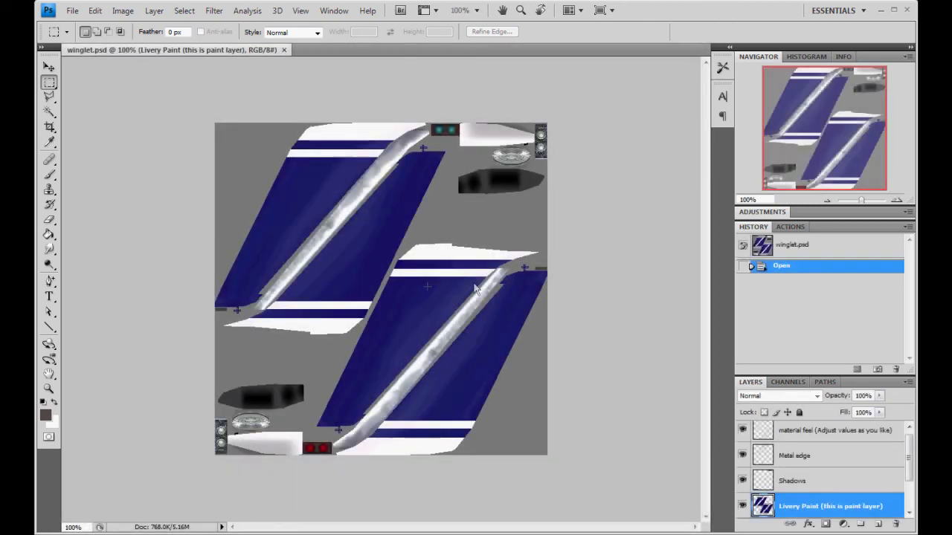
Select the Move tool and toggle the material feel layer off and on twice.
{"action": "left_click", "coordinate": [47, 66]}
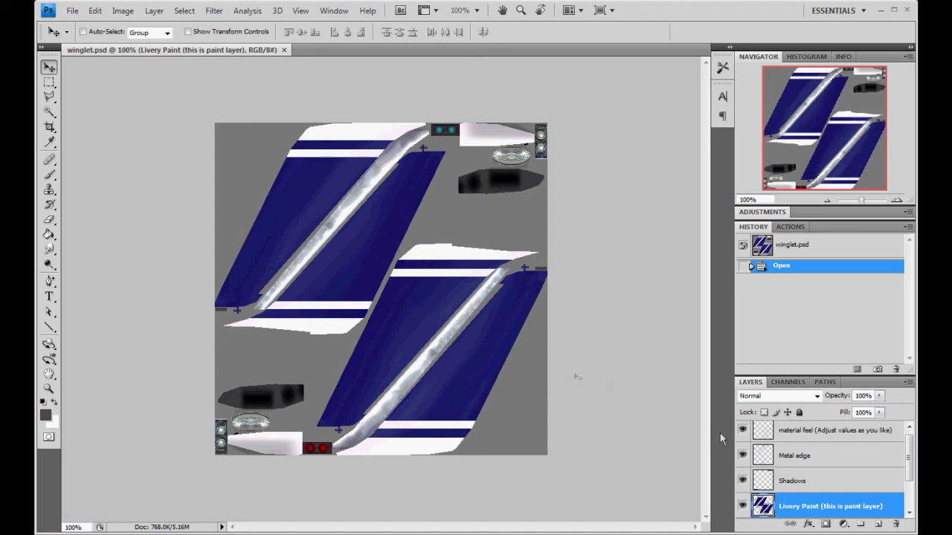
{"action": "mouse_move", "coordinate": [909, 453]}
{"action": "left_mouse_down"}
{"action": "mouse_move", "coordinate": [909, 483]}
{"action": "mouse_move", "coordinate": [908, 434]}
{"action": "left_mouse_up"}
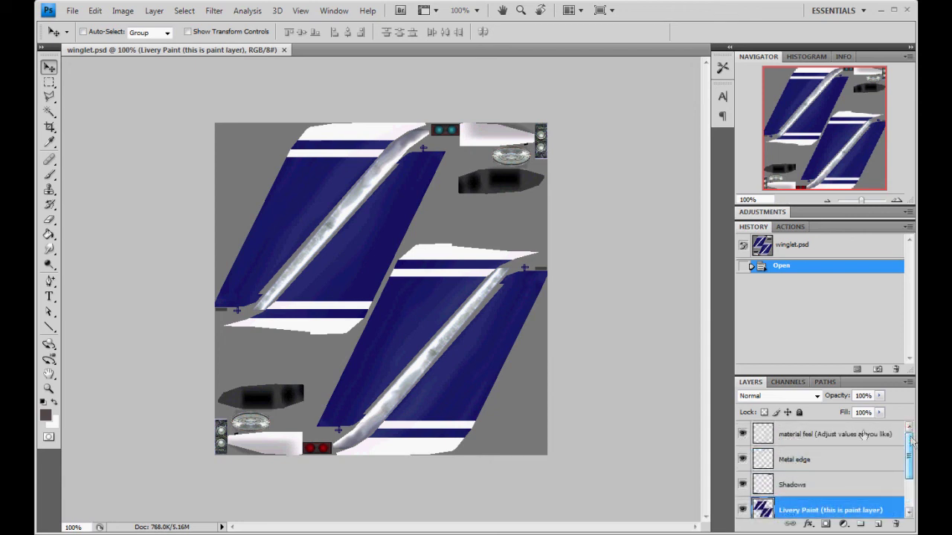
{"action": "left_click", "coordinate": [743, 435]}
{"action": "left_click", "coordinate": [743, 436]}
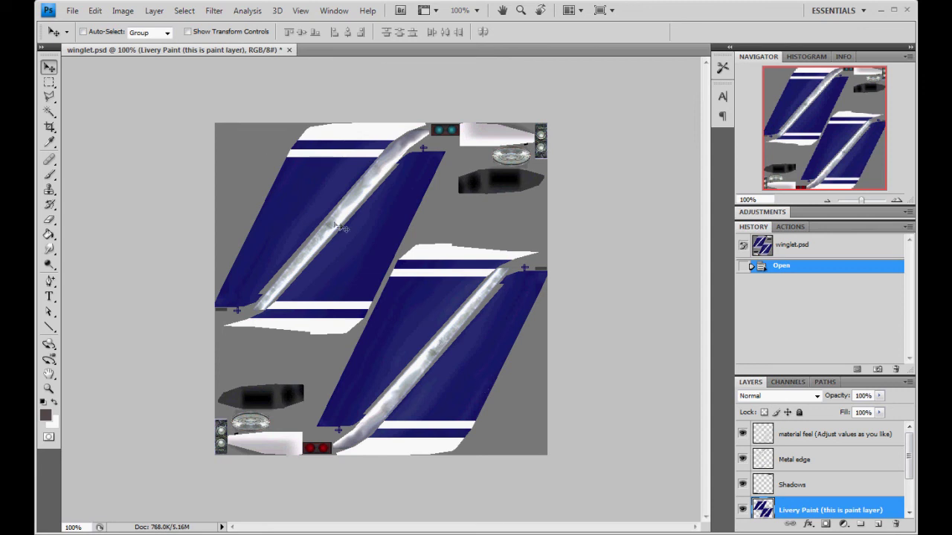
{"action": "left_click", "coordinate": [742, 436]}
{"action": "left_click", "coordinate": [742, 436]}
Hide and reshow the Metal edge and Shadows layers to compare their effect.
{"action": "scroll", "coordinate": [892, 458], "scroll_direction": "down", "scroll_amount": 1}
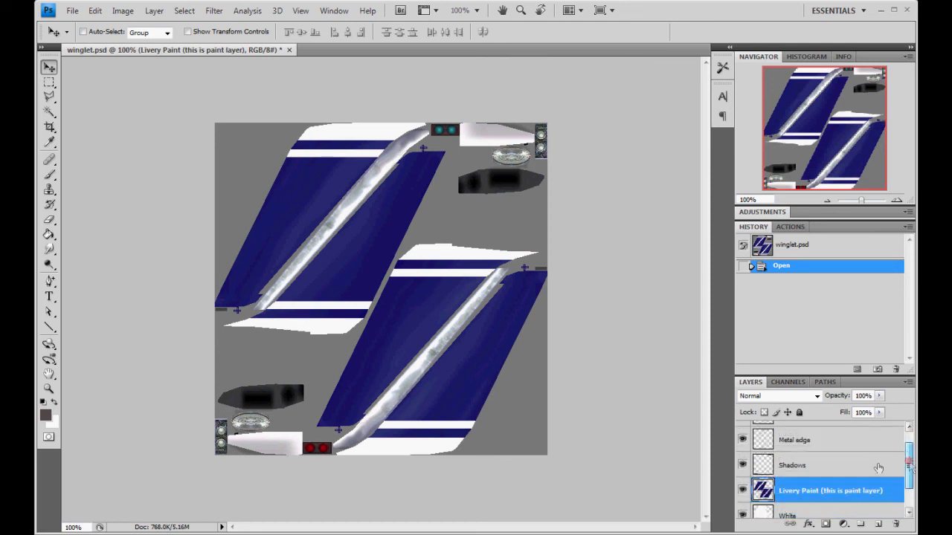
{"action": "left_click", "coordinate": [742, 440]}
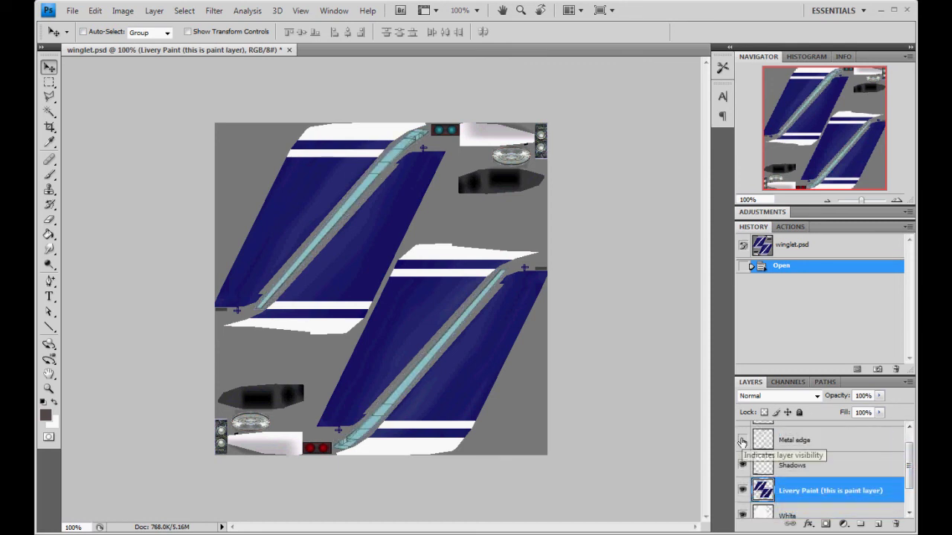
{"action": "left_click", "coordinate": [742, 441]}
{"action": "left_click", "coordinate": [742, 465]}
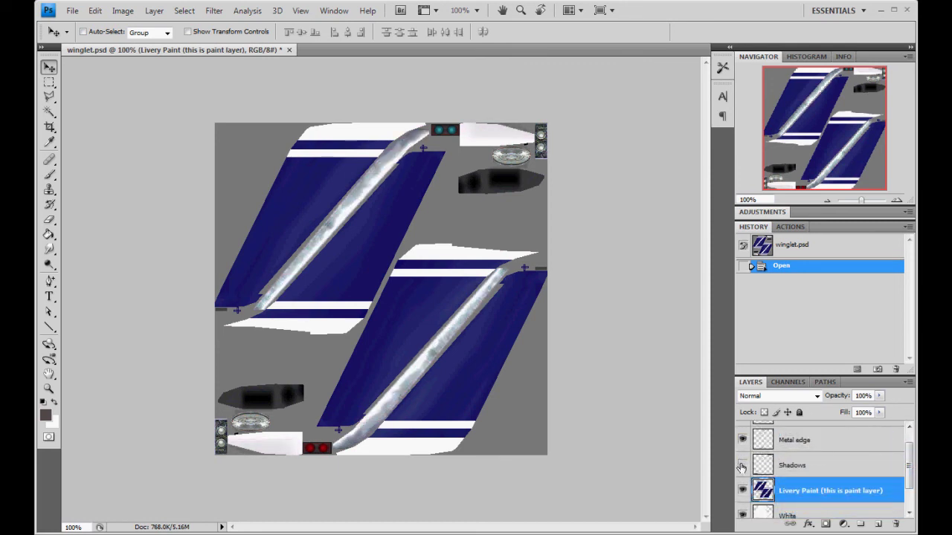
{"action": "left_click", "coordinate": [741, 465]}
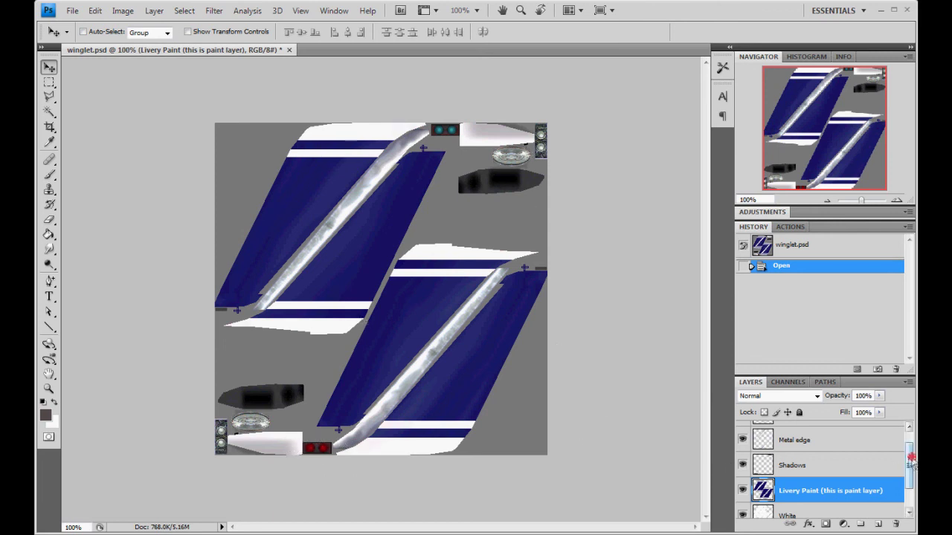
{"action": "left_click_drag", "start_coordinate": [910, 459], "coordinate": [911, 482]}
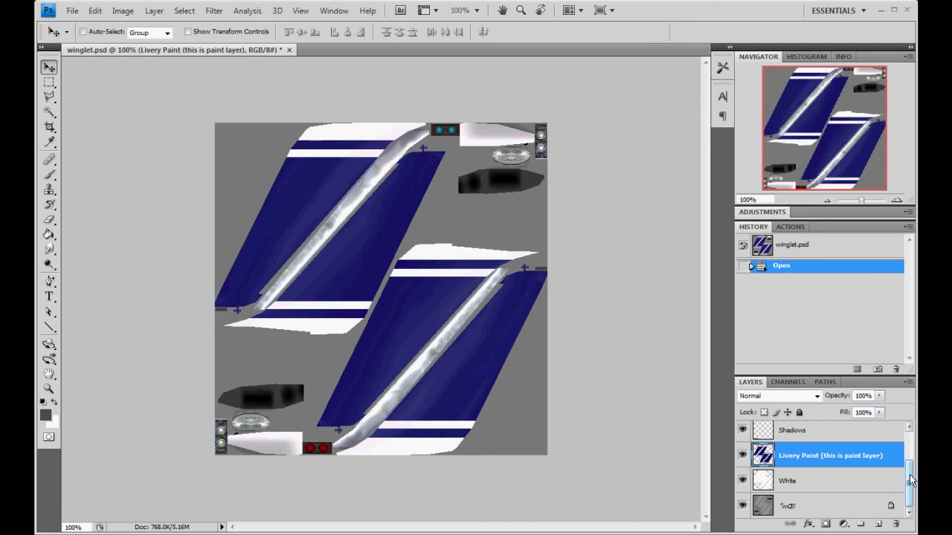
{"action": "left_click", "coordinate": [814, 481]}
{"action": "left_click", "coordinate": [742, 480]}
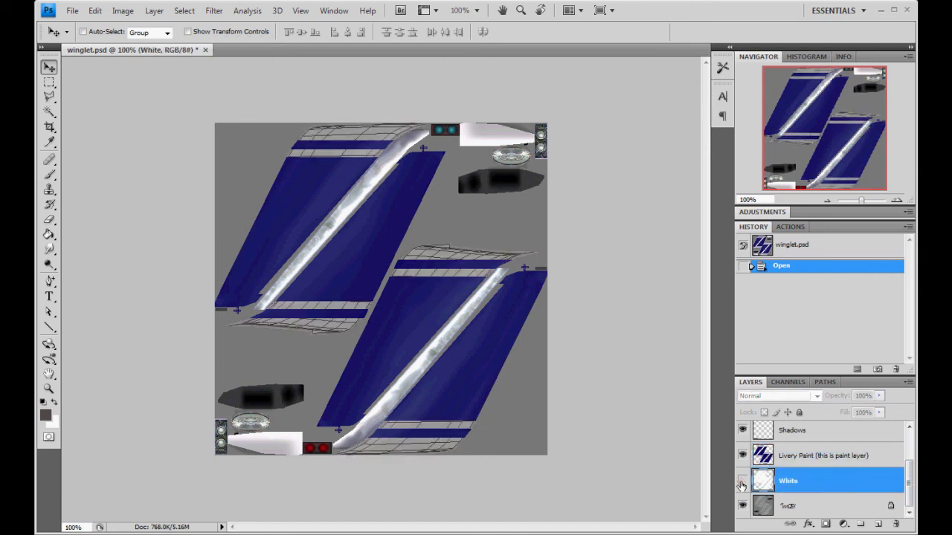
{"action": "left_click", "coordinate": [742, 481]}
{"action": "left_click", "coordinate": [809, 506]}
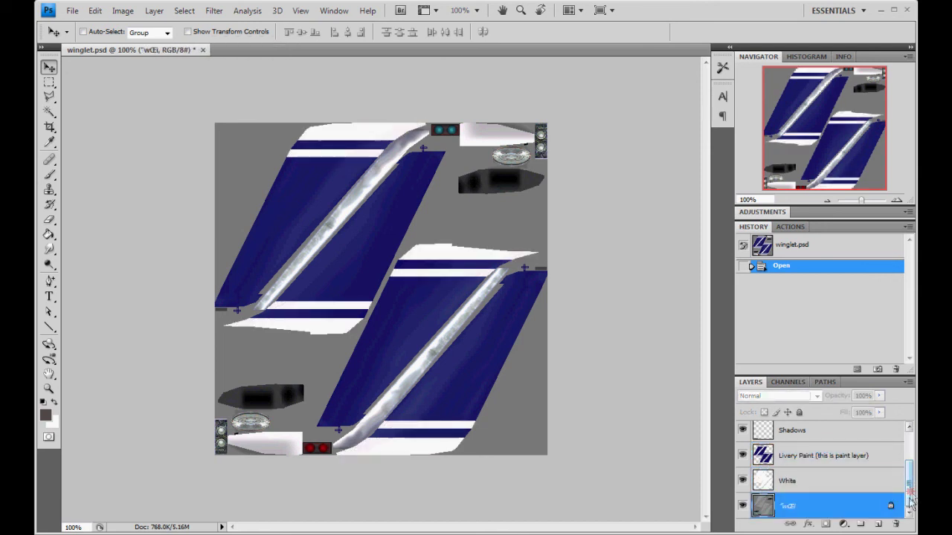
{"action": "left_click", "coordinate": [741, 481]}
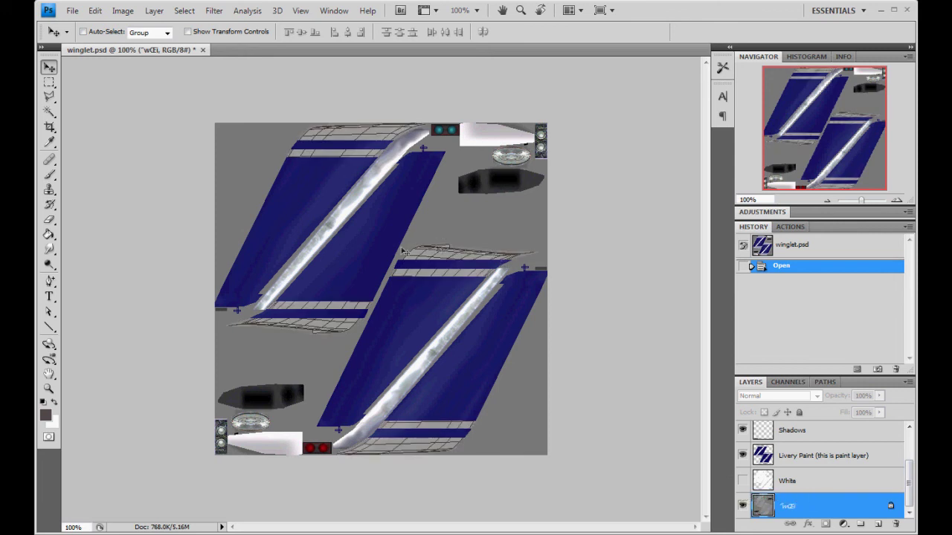
{"action": "left_click", "coordinate": [743, 482]}
{"action": "left_click", "coordinate": [814, 459]}
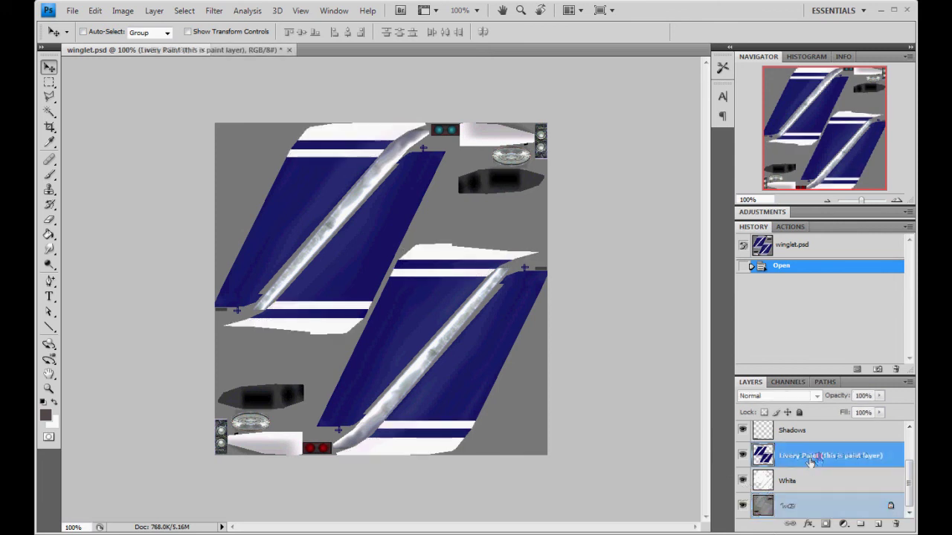
{"action": "left_click", "coordinate": [742, 456]}
{"action": "left_click", "coordinate": [742, 457]}
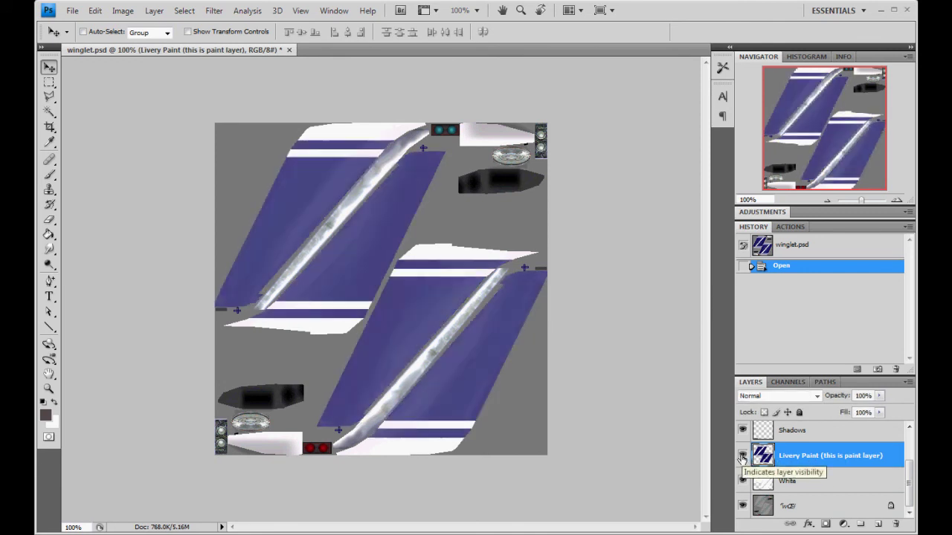
{"action": "left_click", "coordinate": [742, 456]}
{"action": "left_click", "coordinate": [743, 457]}
{"action": "left_click", "coordinate": [742, 456]}
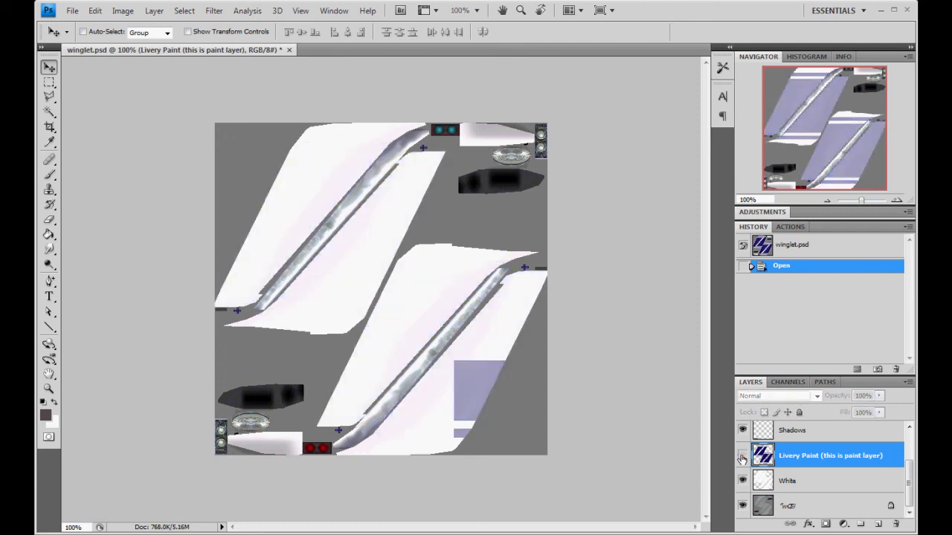
{"action": "left_click", "coordinate": [742, 457]}
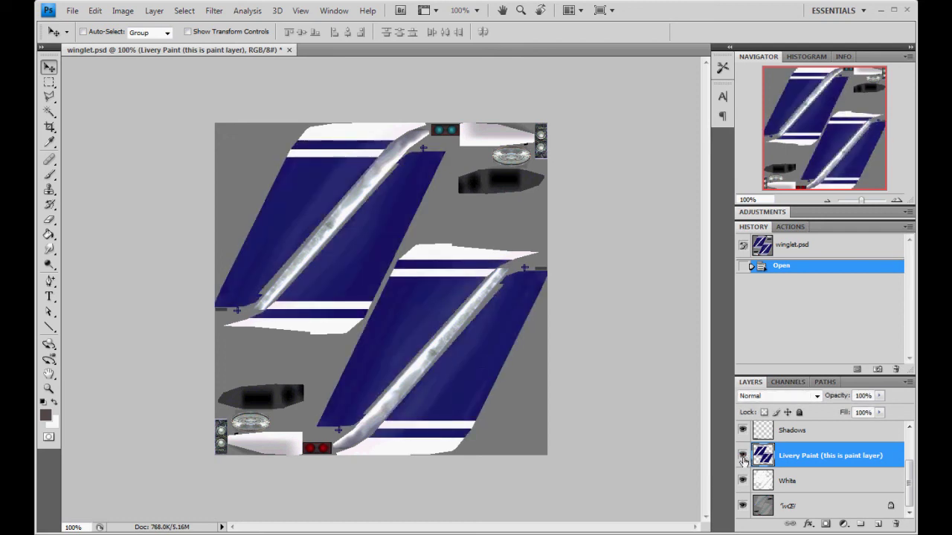
{"action": "left_click", "coordinate": [787, 381]}
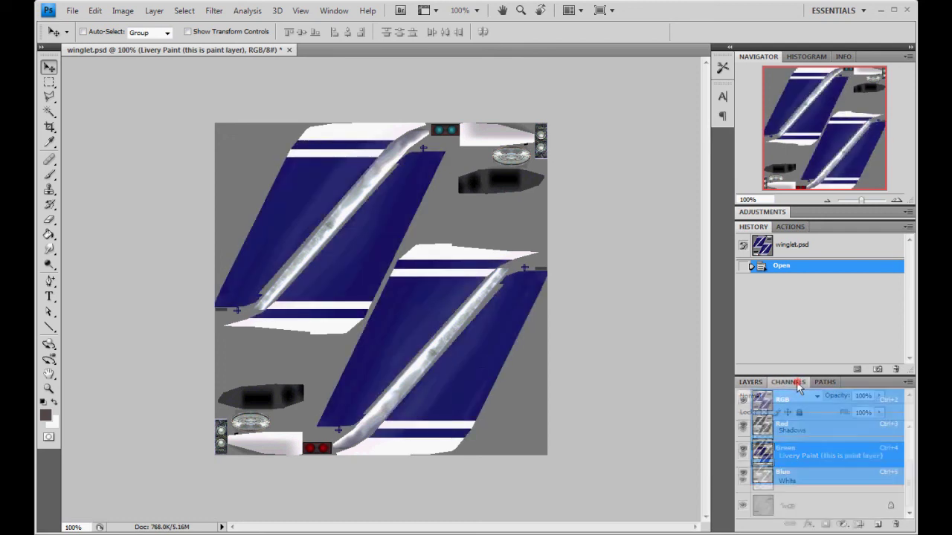
{"action": "left_click", "coordinate": [760, 383]}
{"action": "left_click", "coordinate": [742, 457]}
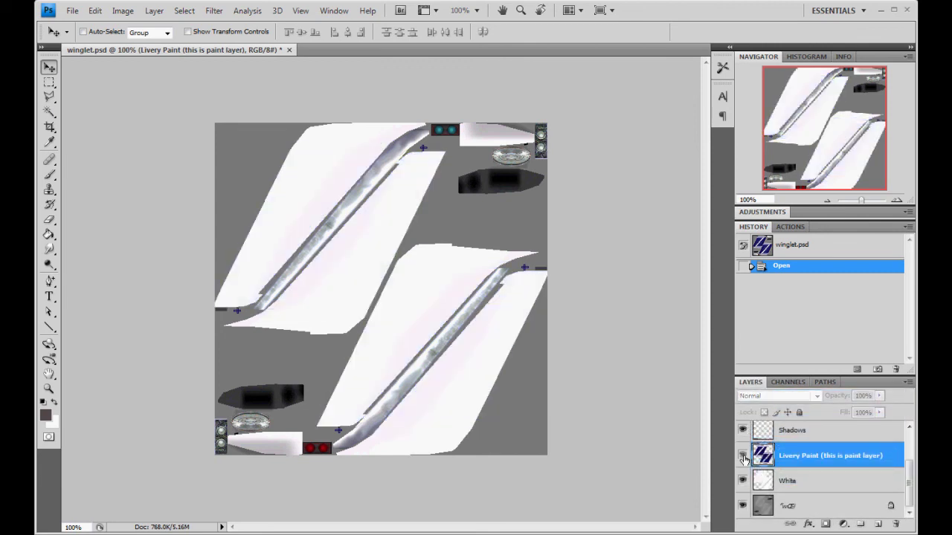
{"action": "left_click", "coordinate": [742, 456]}
From Public_Paint_Kit2010's TGA Files folder, open b763winglet_t.tga in Photoshop.
{"action": "key", "text": "alt+Tab"}
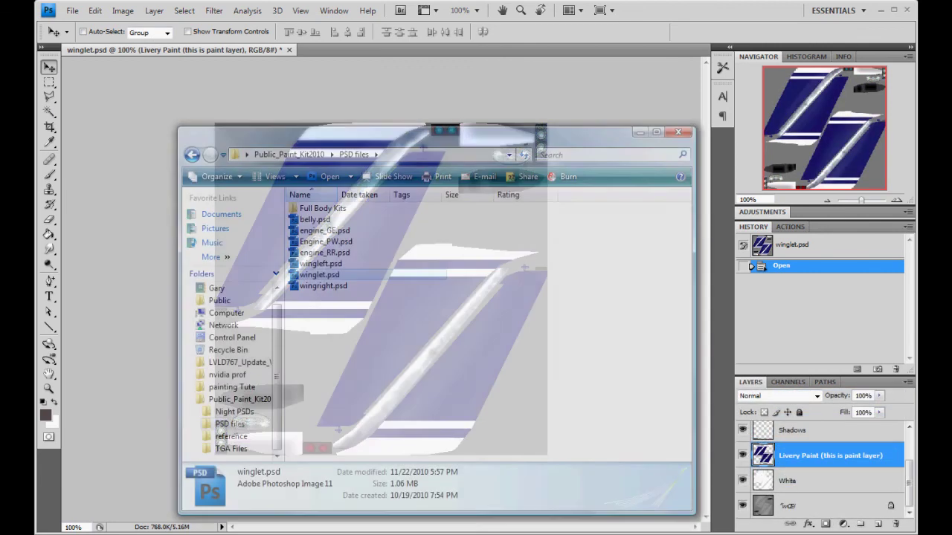
{"action": "key", "text": "BackSpace"}
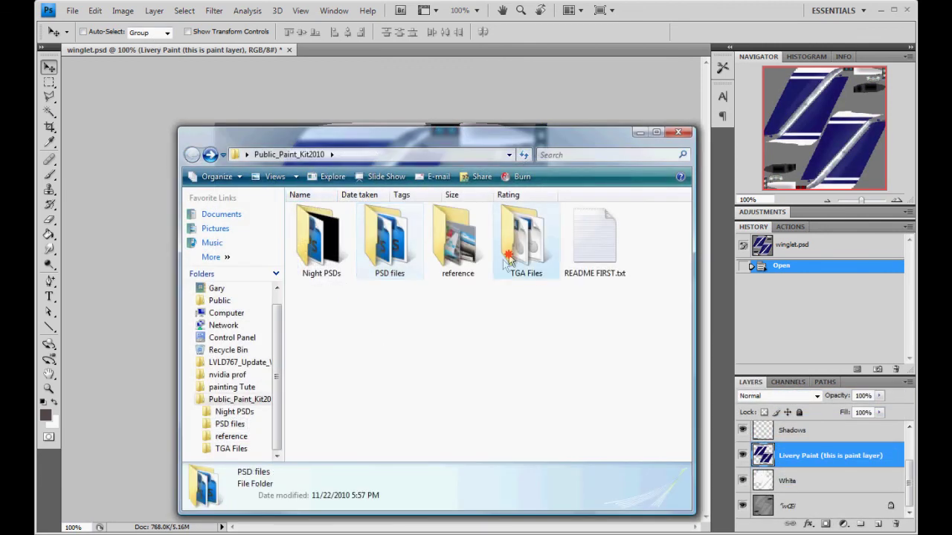
{"action": "double_click", "coordinate": [524, 245]}
{"action": "left_click", "coordinate": [338, 312]}
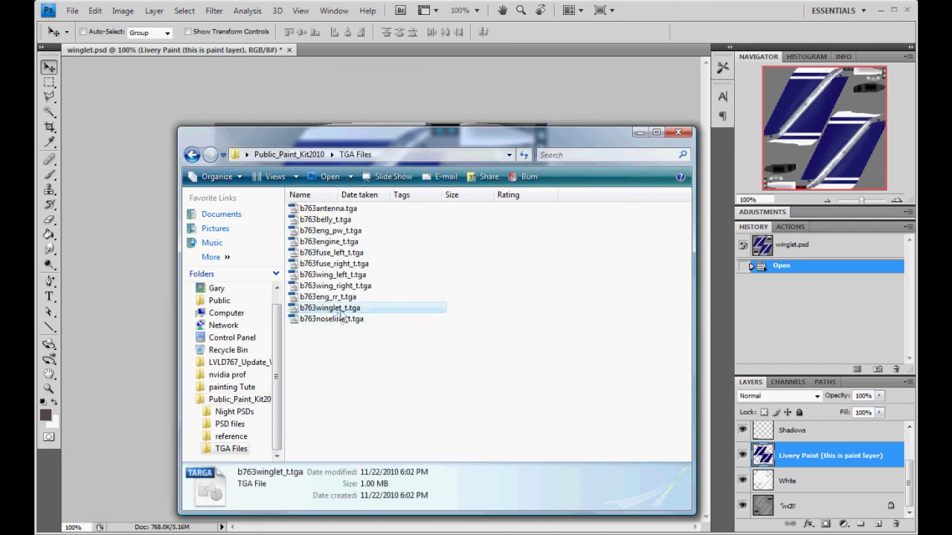
{"action": "double_click", "coordinate": [344, 309]}
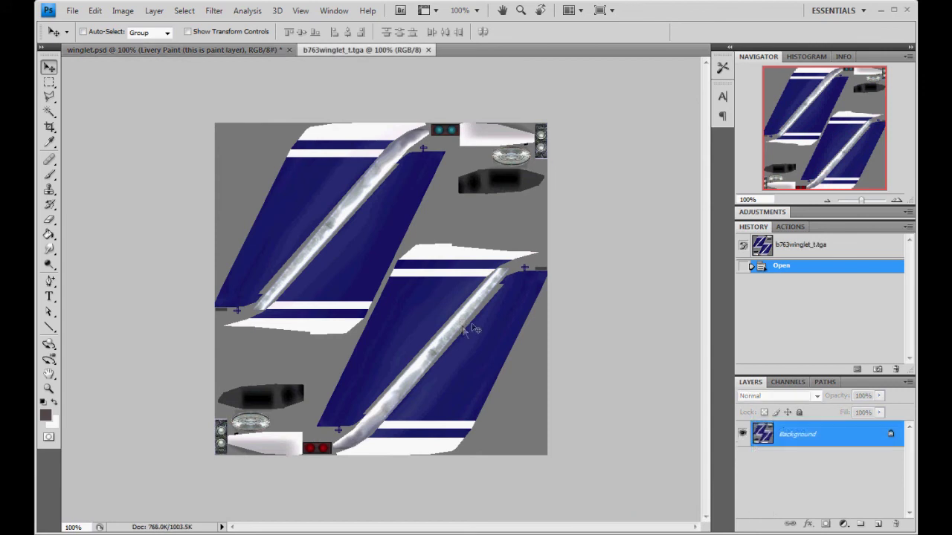
View b763winglet_t.tga's Alpha 1 channel, then return to the full colour image.
{"action": "left_click", "coordinate": [251, 52]}
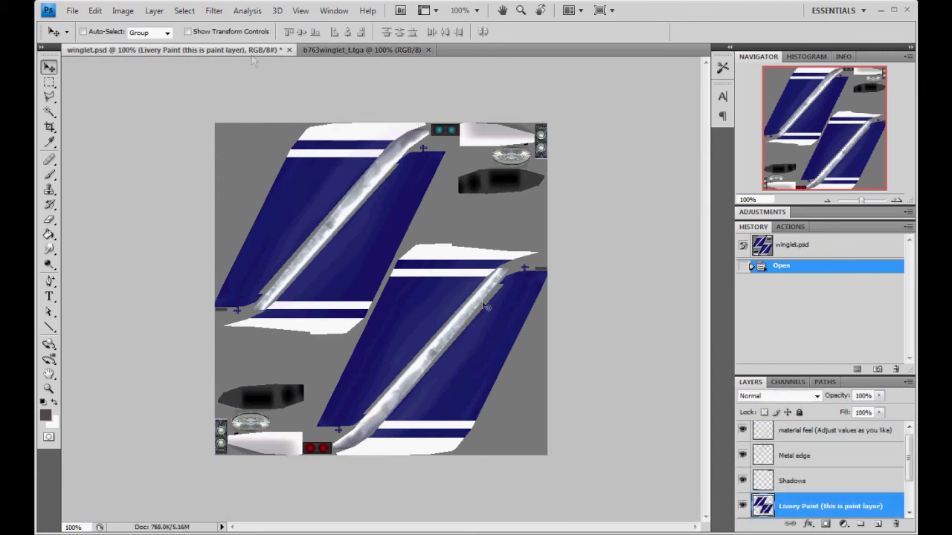
{"action": "left_click", "coordinate": [364, 51]}
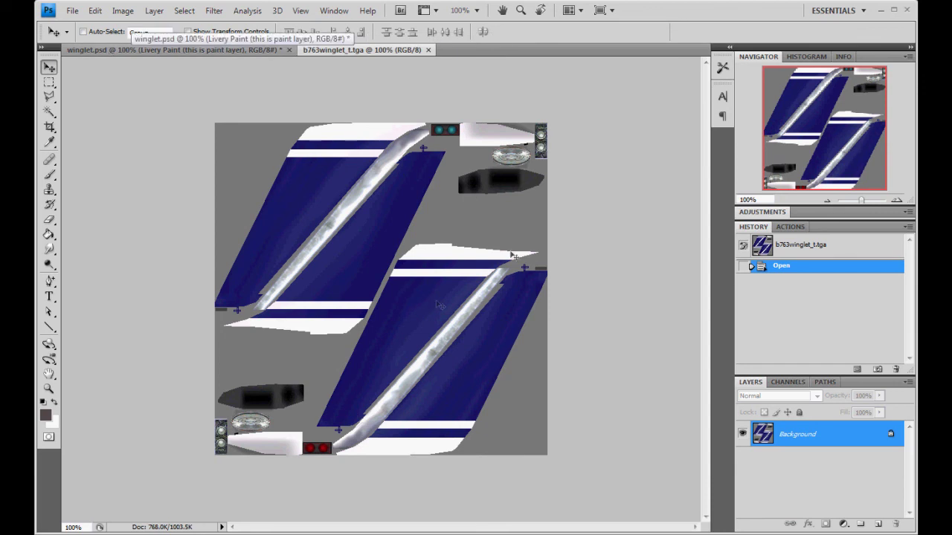
{"action": "left_click", "coordinate": [788, 381]}
{"action": "left_click", "coordinate": [820, 496]}
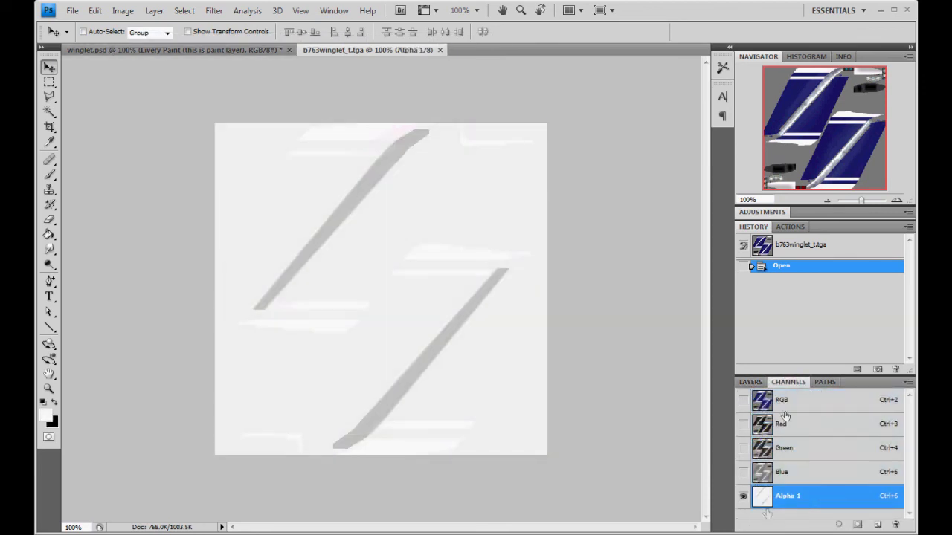
{"action": "left_click", "coordinate": [817, 401]}
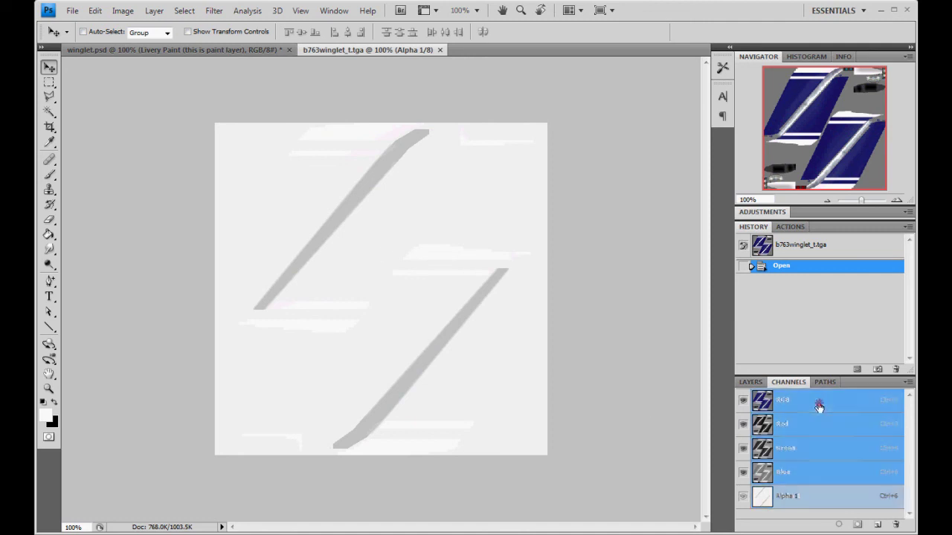
{"action": "left_click", "coordinate": [751, 381]}
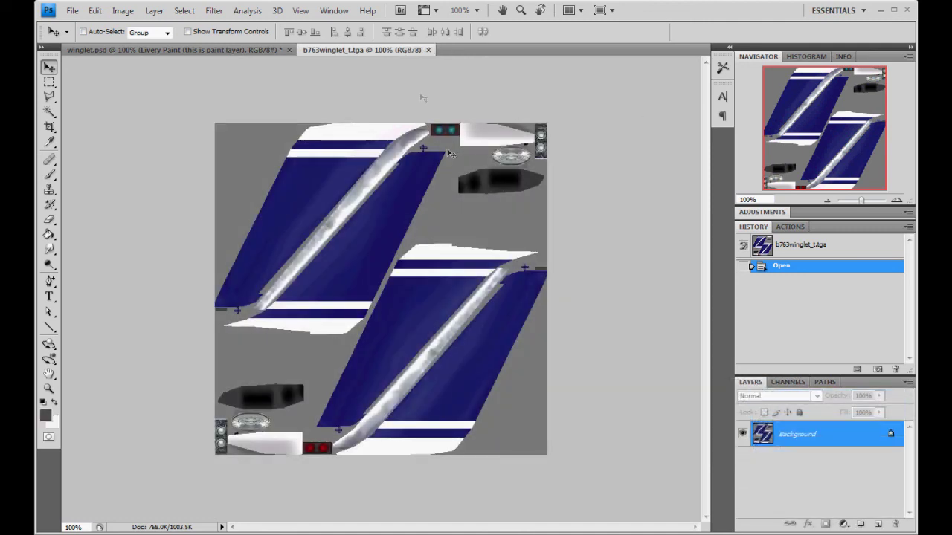
Close b763winglet_t.tga and winglet.psd without saving.
{"action": "left_click", "coordinate": [429, 49]}
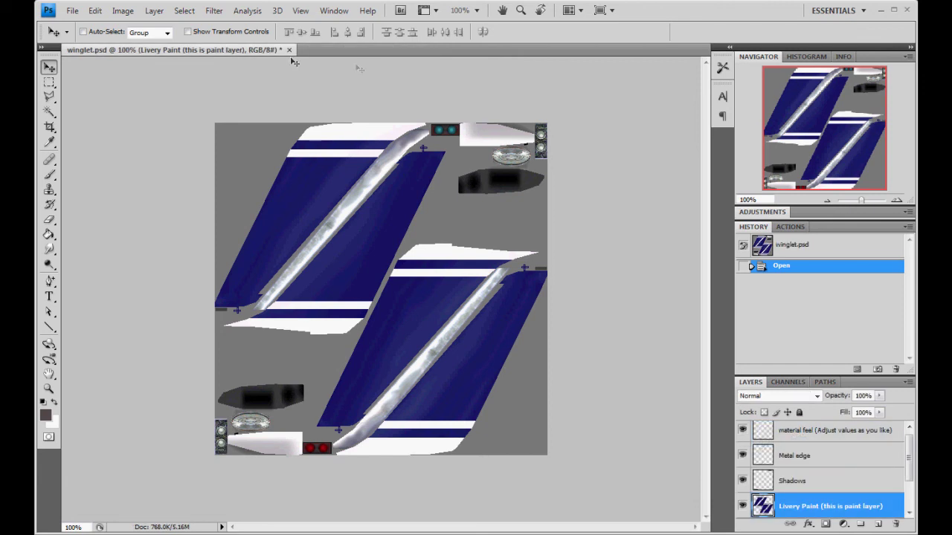
{"action": "left_click", "coordinate": [289, 50]}
{"action": "left_click", "coordinate": [474, 213]}
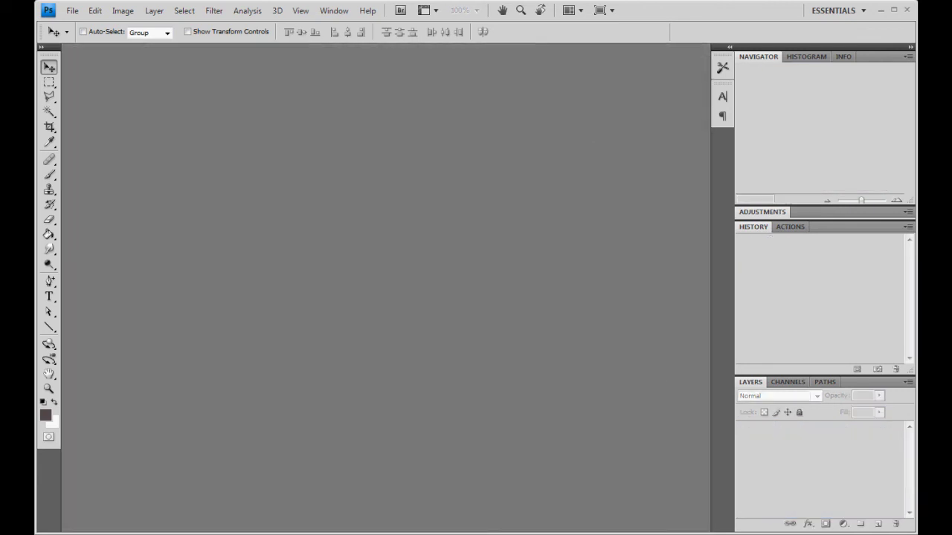
Close the paint kit folder and open the LVLD_B763_Winglet aircraft folder.
{"action": "key", "text": "alt+Tab"}
{"action": "left_click", "coordinate": [487, 334]}
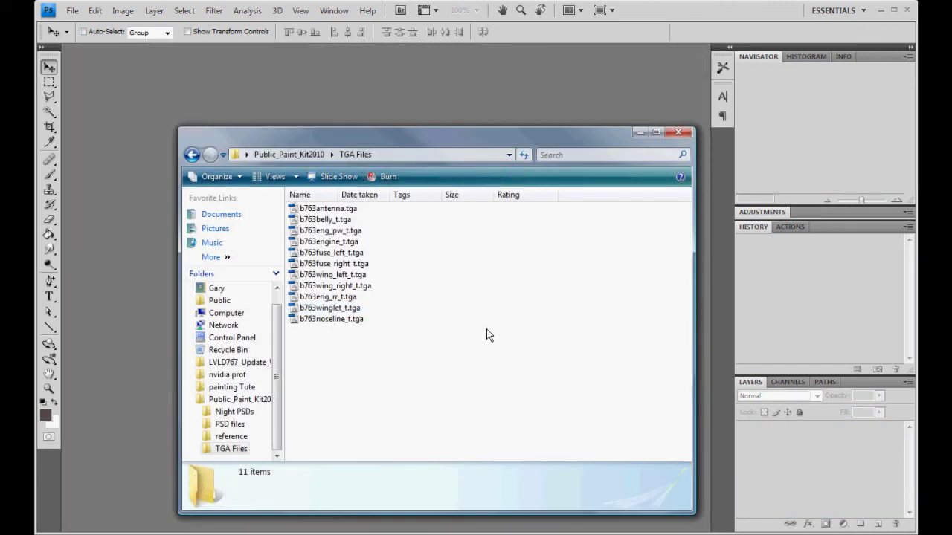
{"action": "key", "text": "BackSpace"}
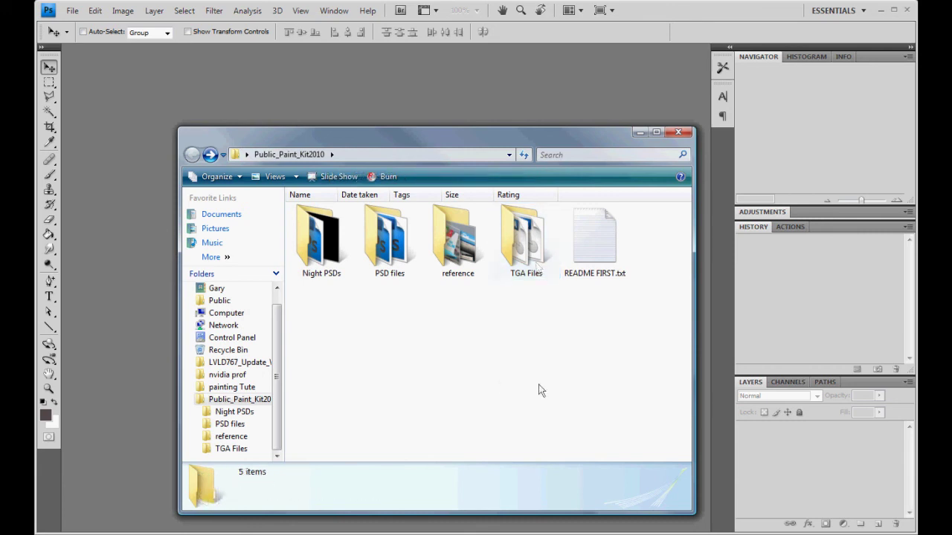
{"action": "left_click", "coordinate": [673, 133]}
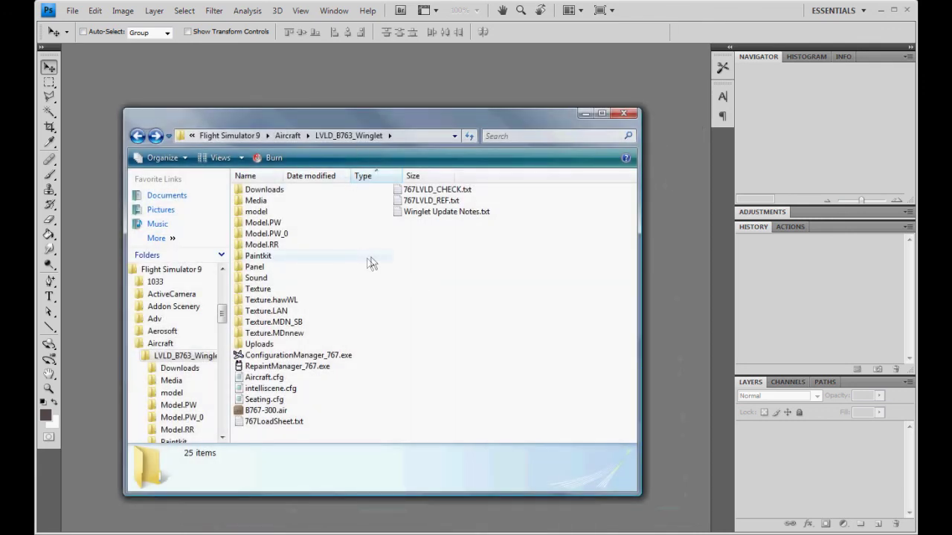
{"action": "key", "text": "BackSpace"}
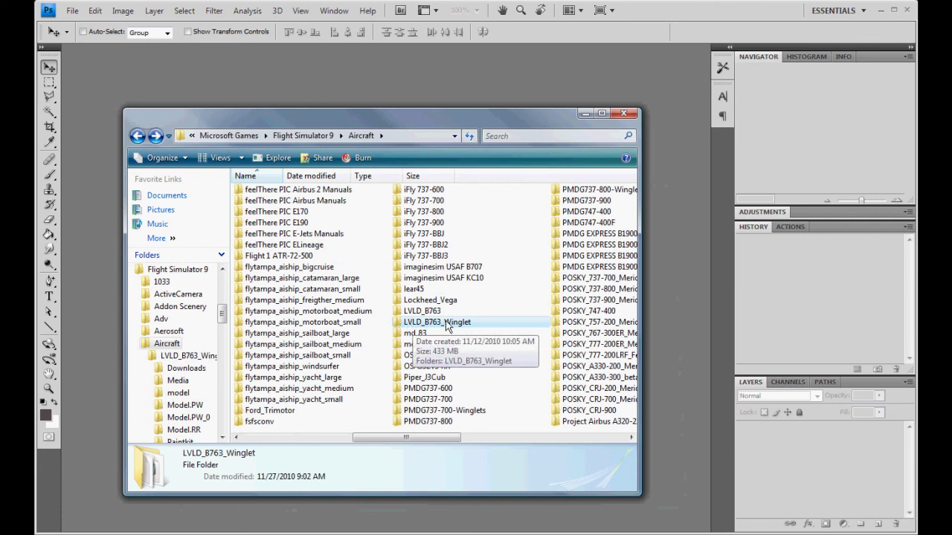
{"action": "double_click", "coordinate": [437, 322]}
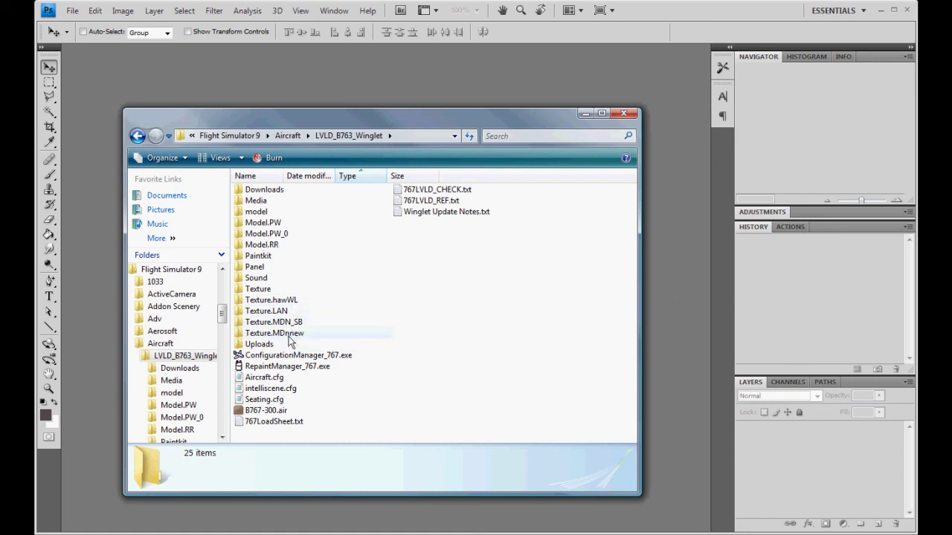
In Texture.MDnnew, inspect the details of b763winglet_t.bmp and b763winglet_l.bmp, then go back.
{"action": "double_click", "coordinate": [290, 333]}
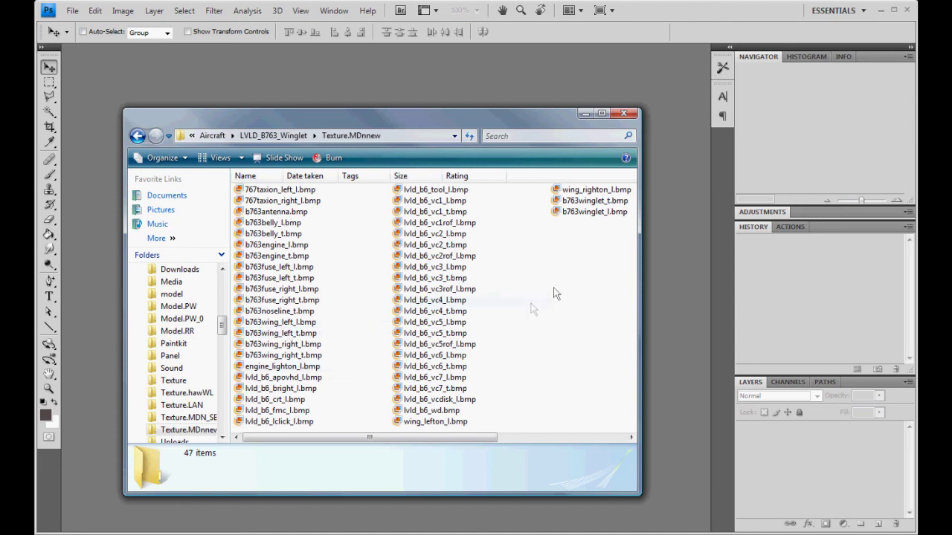
{"action": "left_click", "coordinate": [595, 202]}
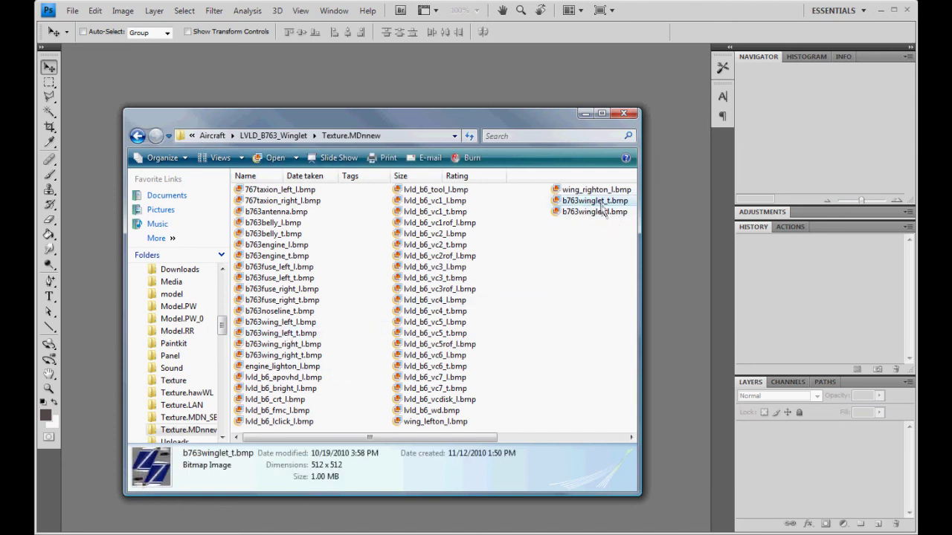
{"action": "left_click", "coordinate": [586, 212]}
{"action": "left_click", "coordinate": [591, 213]}
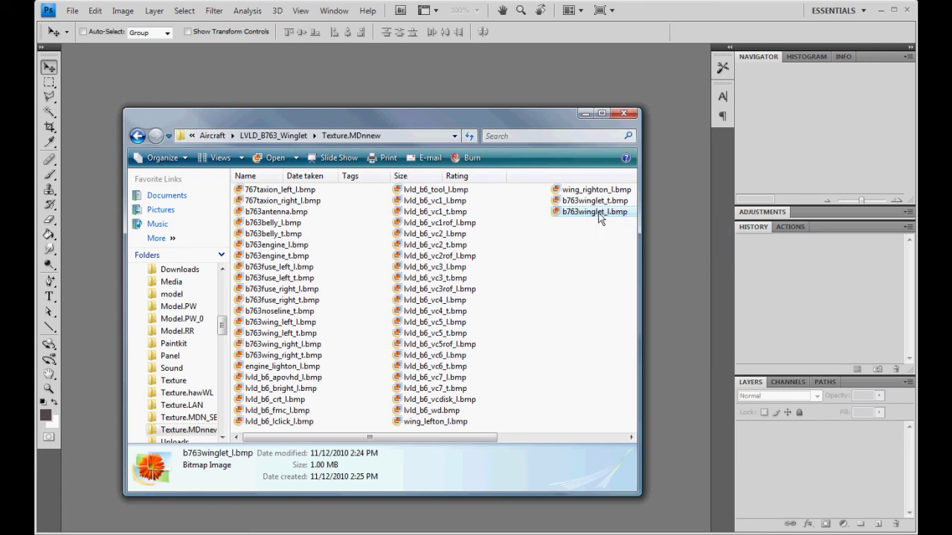
{"action": "left_click", "coordinate": [579, 276]}
{"action": "left_click", "coordinate": [587, 214]}
{"action": "left_click", "coordinate": [601, 202]}
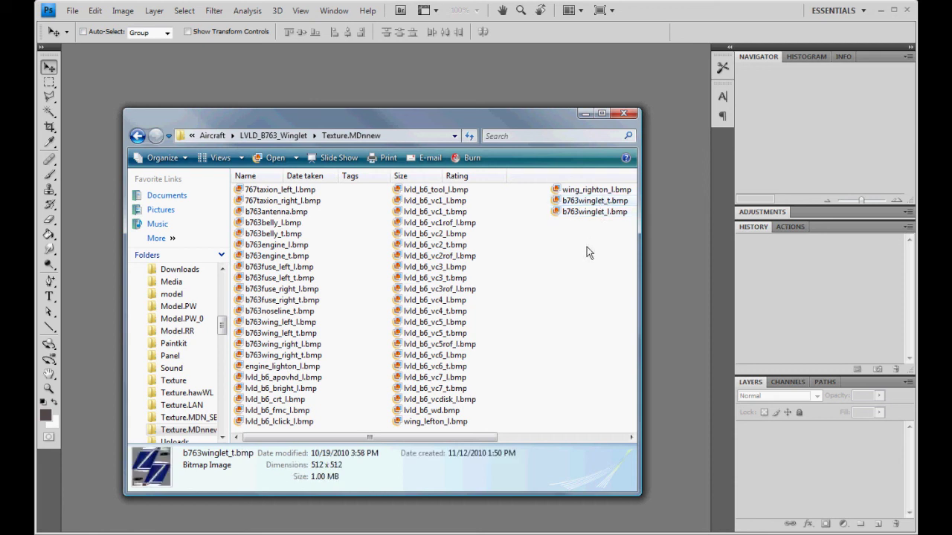
{"action": "left_click", "coordinate": [596, 213]}
{"action": "left_click", "coordinate": [598, 203]}
{"action": "left_click", "coordinate": [590, 253]}
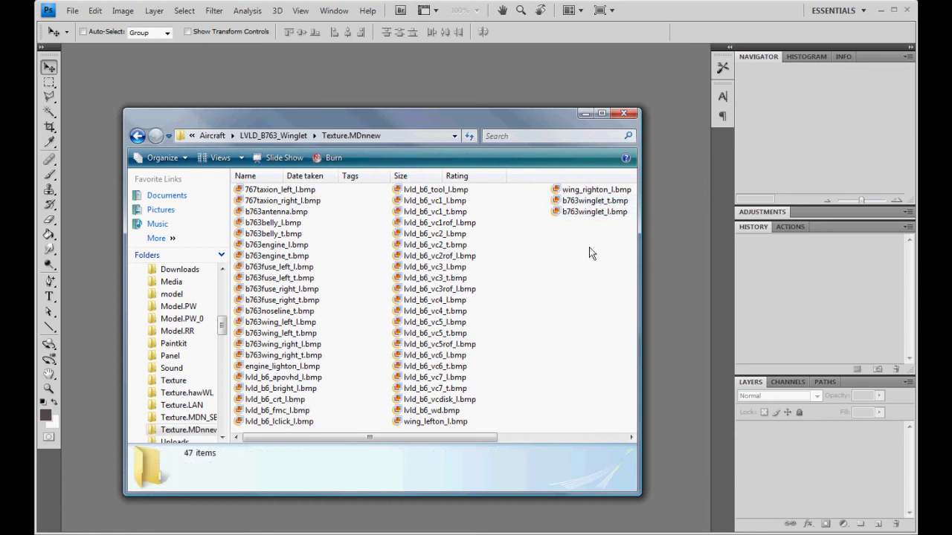
{"action": "left_click", "coordinate": [596, 201]}
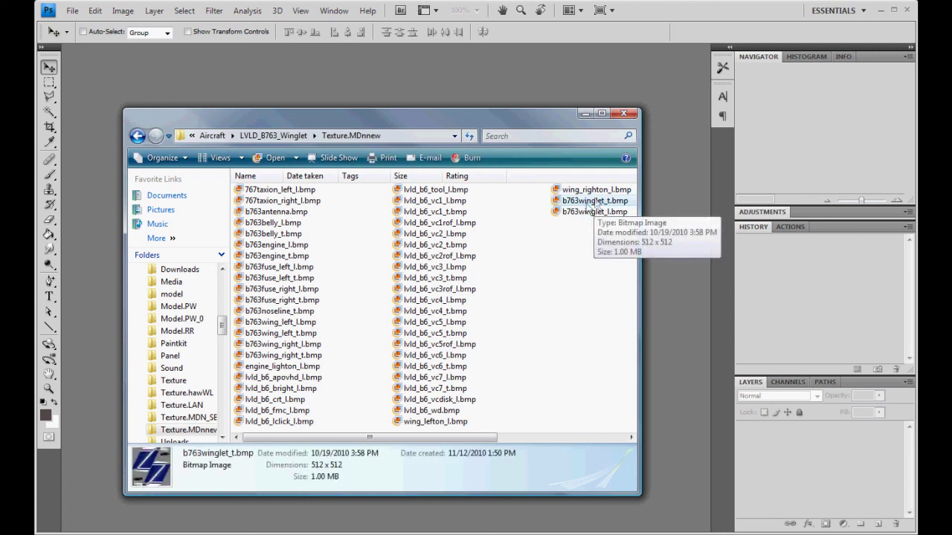
{"action": "left_click", "coordinate": [574, 294]}
{"action": "left_click", "coordinate": [594, 201]}
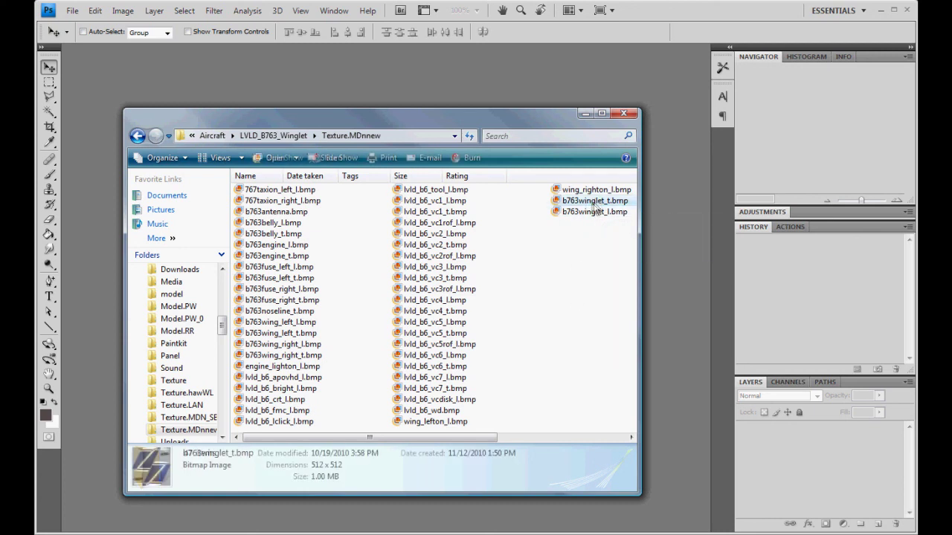
{"action": "left_click", "coordinate": [601, 286]}
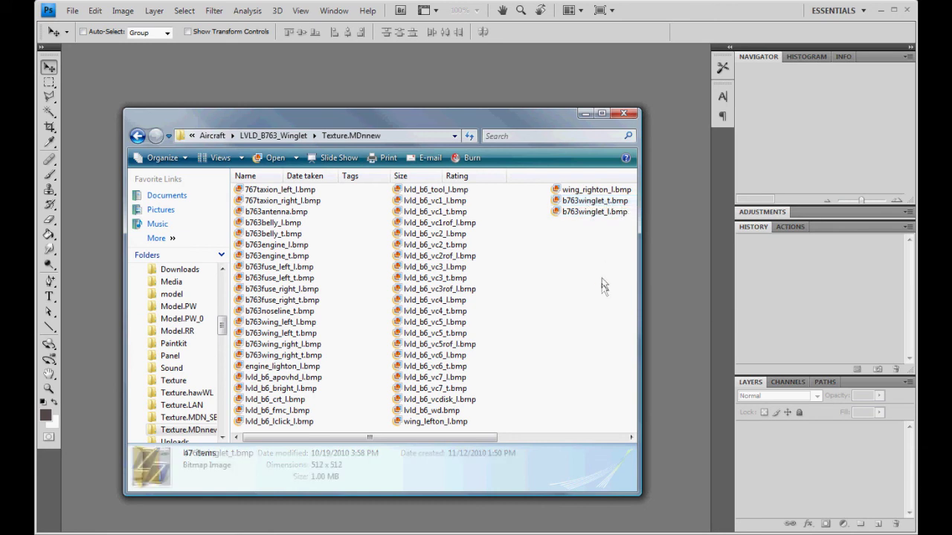
{"action": "left_click", "coordinate": [600, 202]}
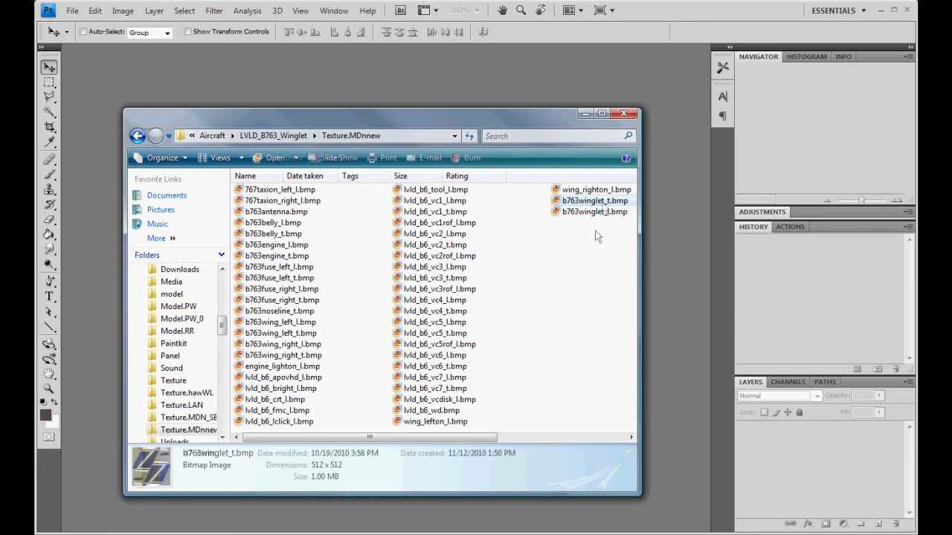
{"action": "left_click", "coordinate": [578, 296]}
{"action": "key", "text": "BackSpace"}
{"action": "left_click", "coordinate": [577, 300]}
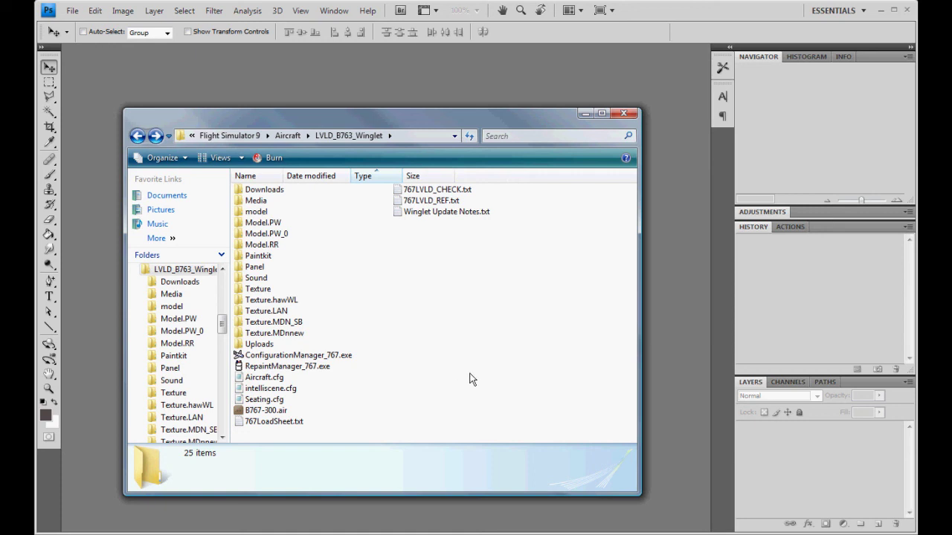
{"action": "double_click", "coordinate": [271, 191]}
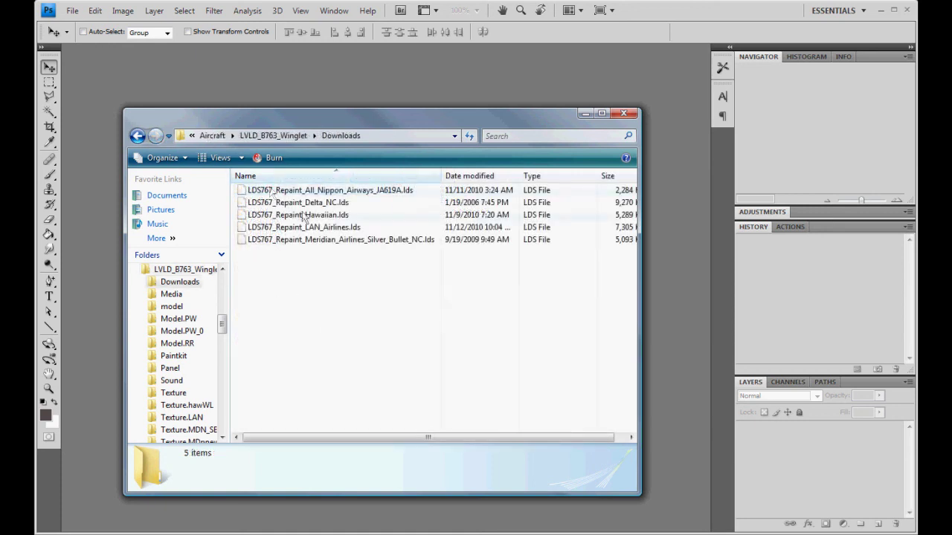
{"action": "left_click", "coordinate": [336, 202]}
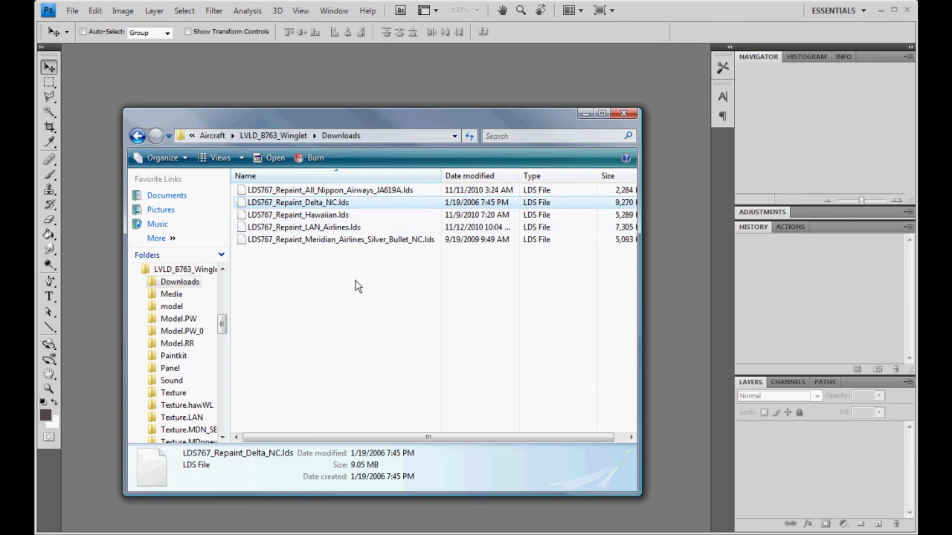
{"action": "left_click", "coordinate": [361, 299]}
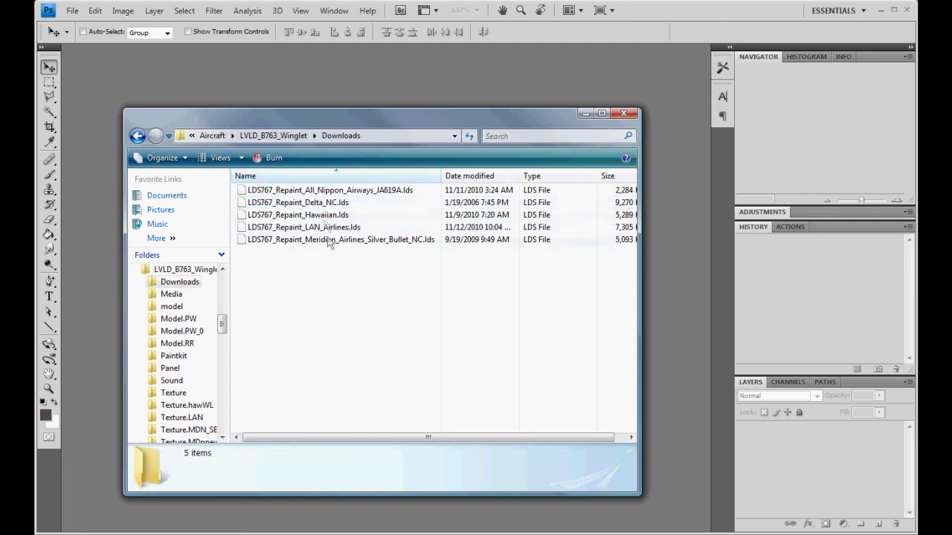
{"action": "left_click", "coordinate": [337, 204]}
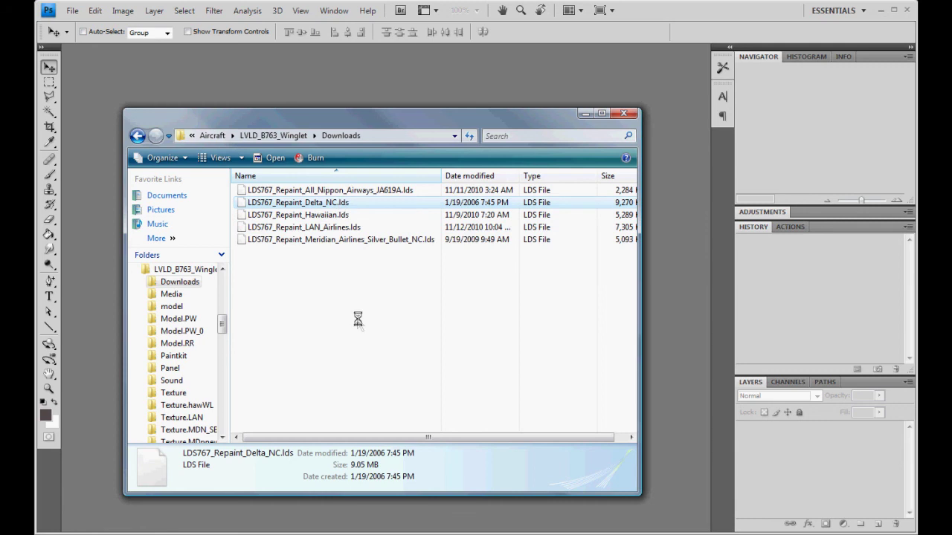
{"action": "key", "text": "BackSpace"}
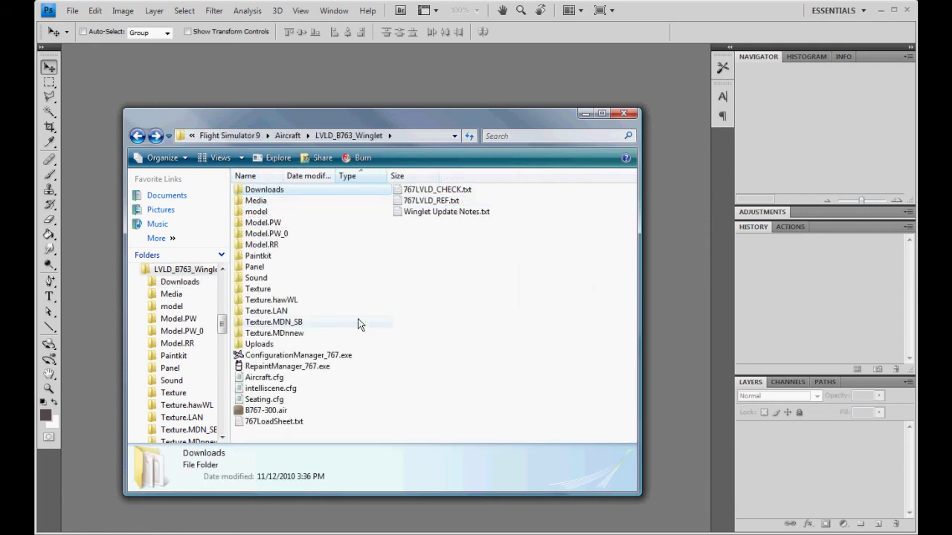
{"action": "double_click", "coordinate": [271, 192]}
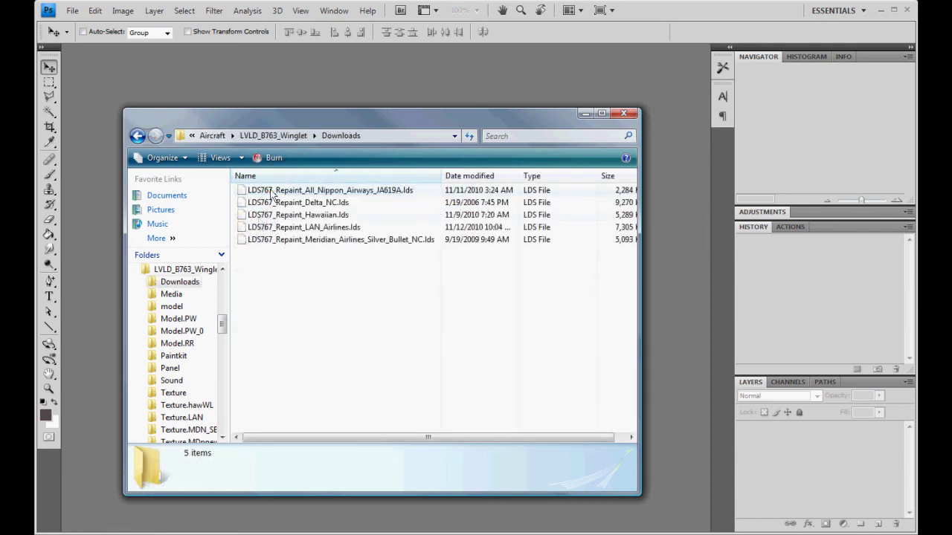
{"action": "left_click", "coordinate": [310, 203]}
{"action": "left_click_drag", "start_coordinate": [331, 205], "coordinate": [331, 221]}
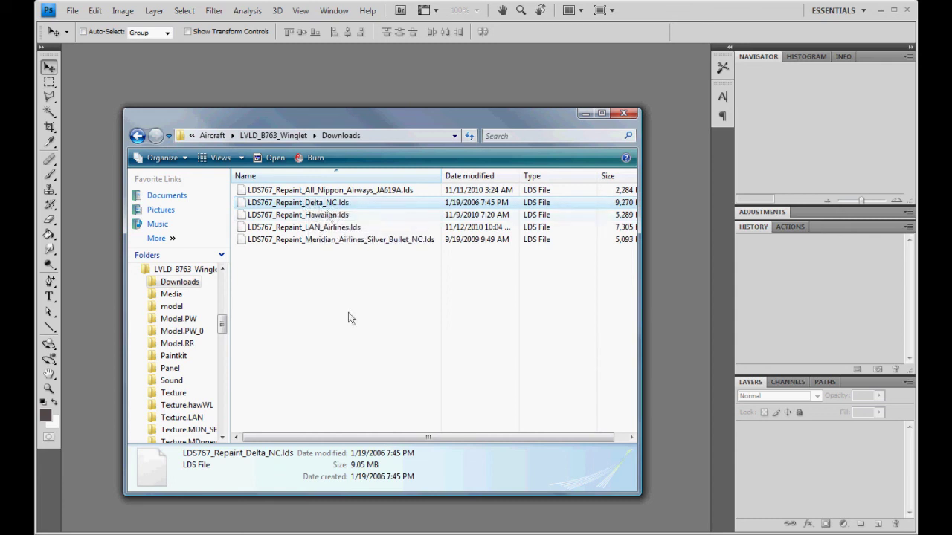
{"action": "key", "text": "BackSpace"}
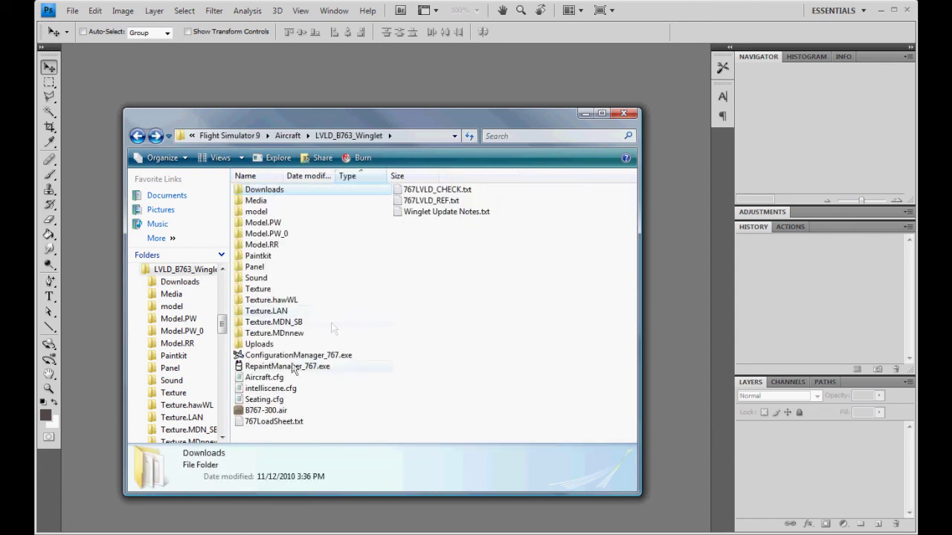
{"action": "mouse_move", "coordinate": [293, 372]}
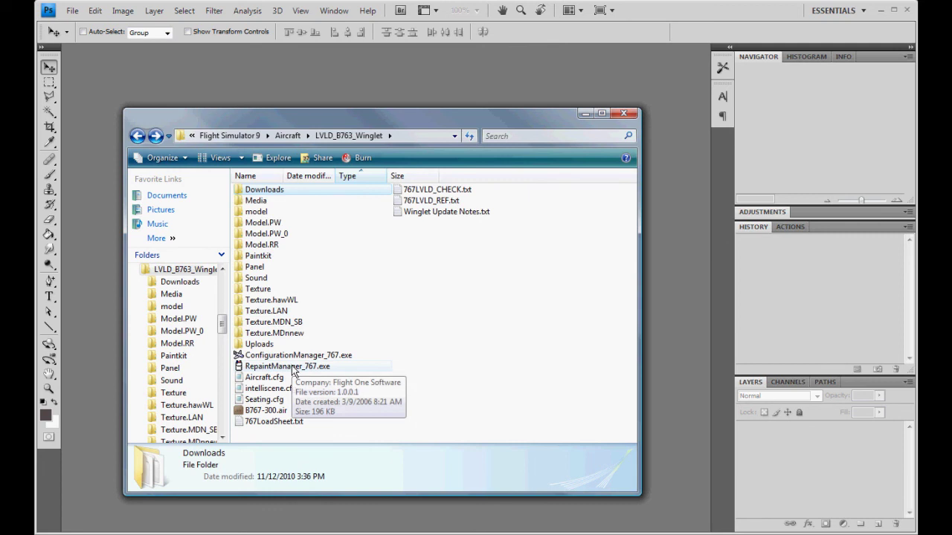
Launch the Level-D Repaint Manager, tick Delta NC, and untick auto-delete packages.
{"action": "double_click", "coordinate": [294, 369]}
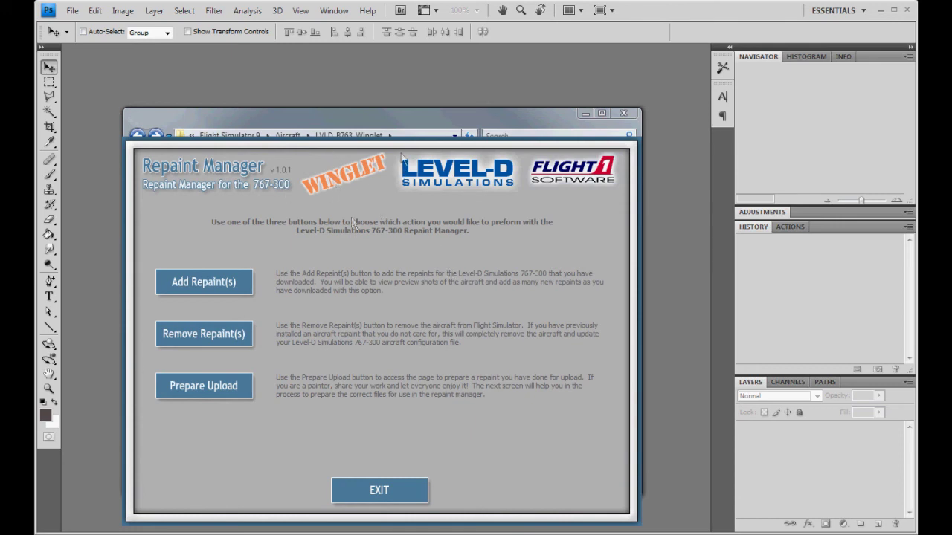
{"action": "left_click", "coordinate": [199, 284]}
{"action": "left_click", "coordinate": [198, 286]}
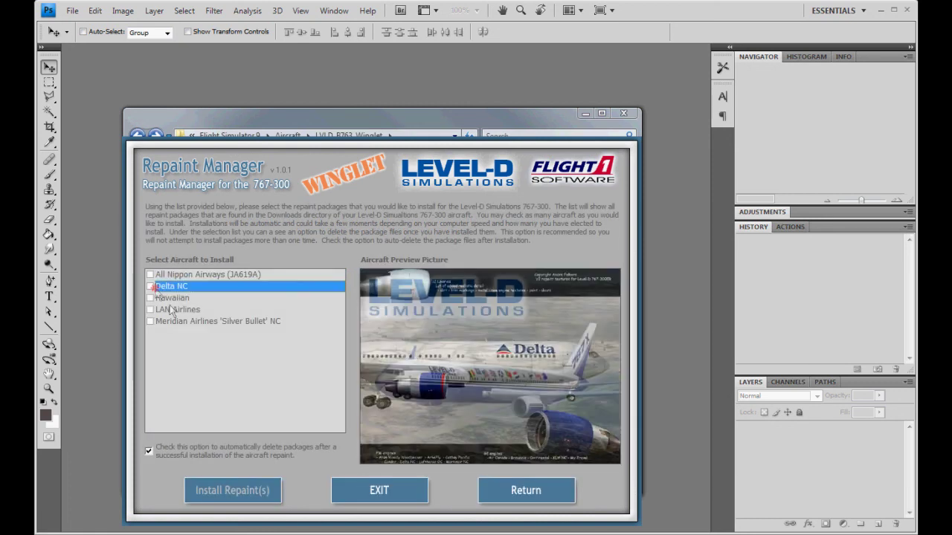
{"action": "left_click", "coordinate": [151, 287]}
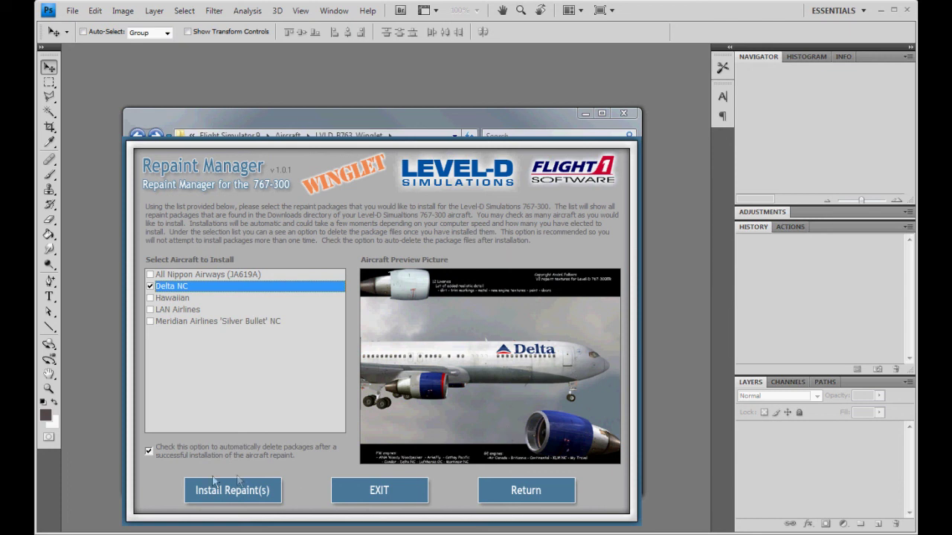
{"action": "left_click", "coordinate": [150, 452]}
Install the Delta NC repaint, confirm both dialogs, and exit the manager.
{"action": "left_click", "coordinate": [192, 488]}
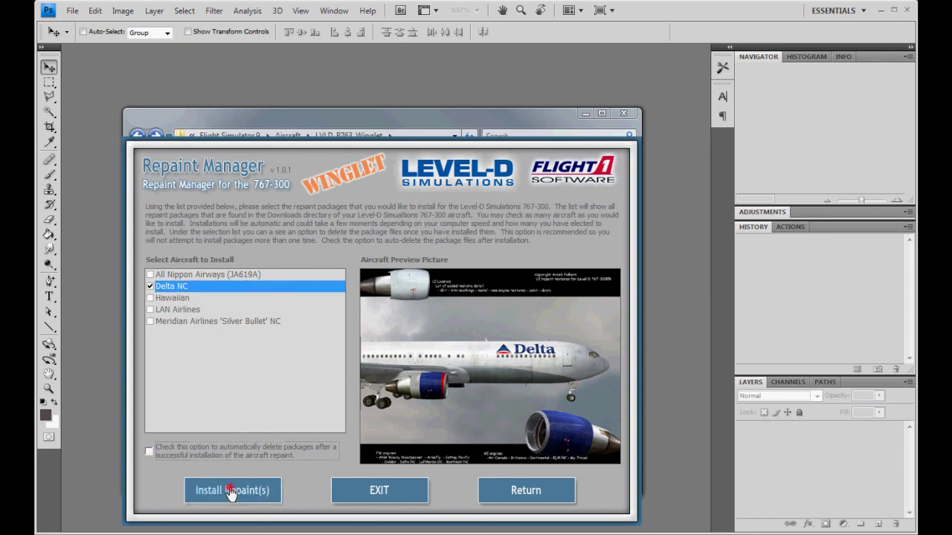
{"action": "left_click", "coordinate": [434, 383]}
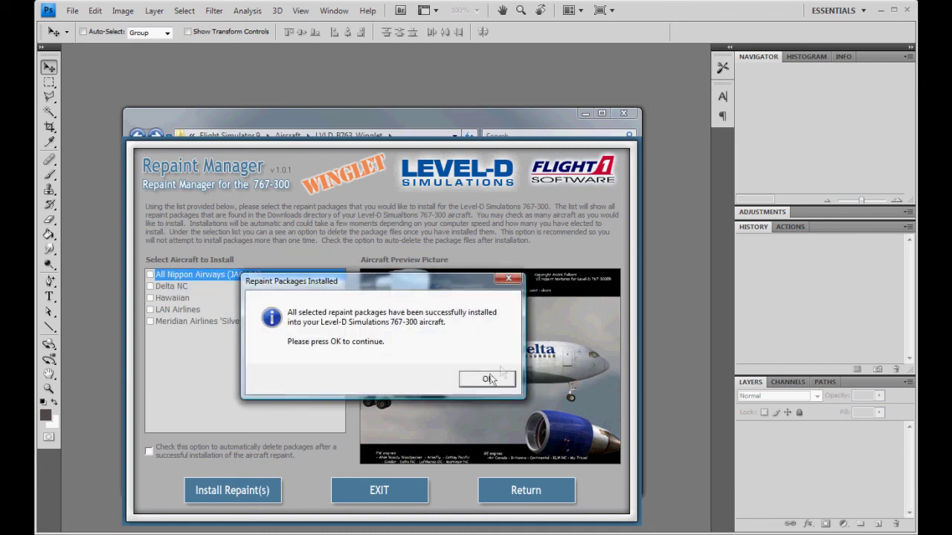
{"action": "left_click", "coordinate": [487, 379]}
{"action": "left_click", "coordinate": [401, 491]}
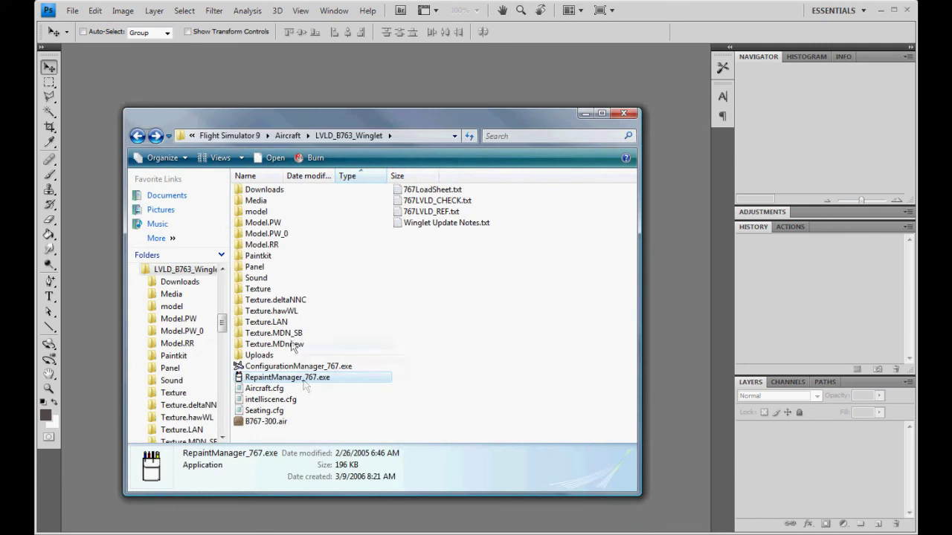
{"action": "double_click", "coordinate": [291, 299]}
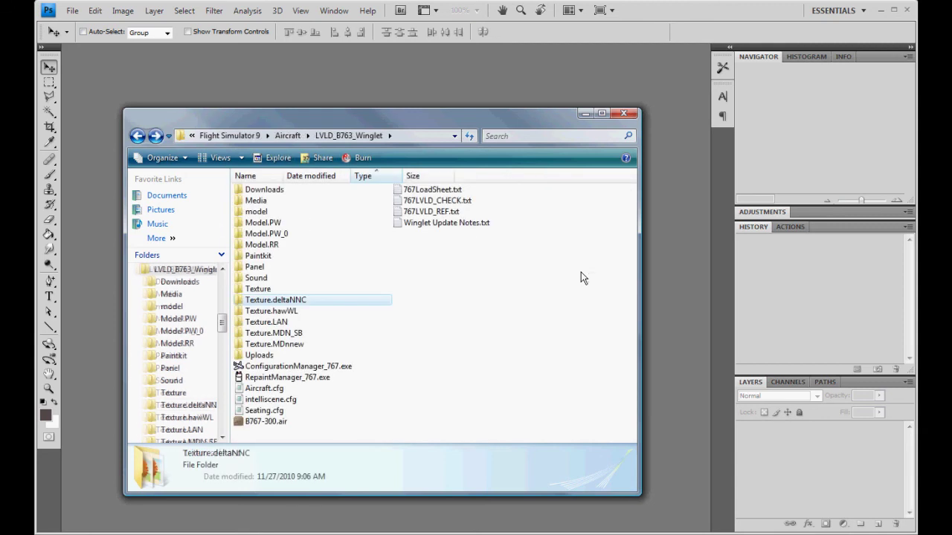
{"action": "left_click", "coordinate": [323, 300]}
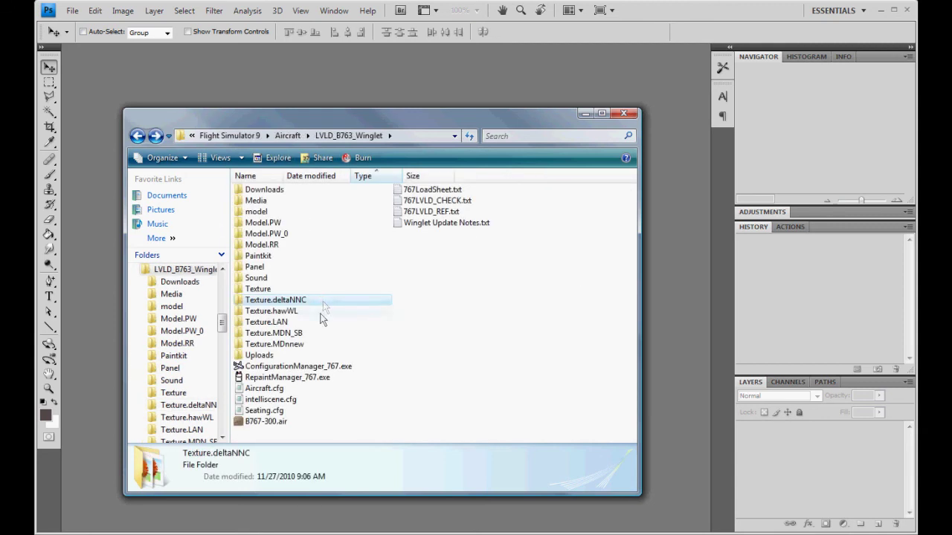
{"action": "left_click", "coordinate": [320, 355]}
{"action": "double_click", "coordinate": [306, 301]}
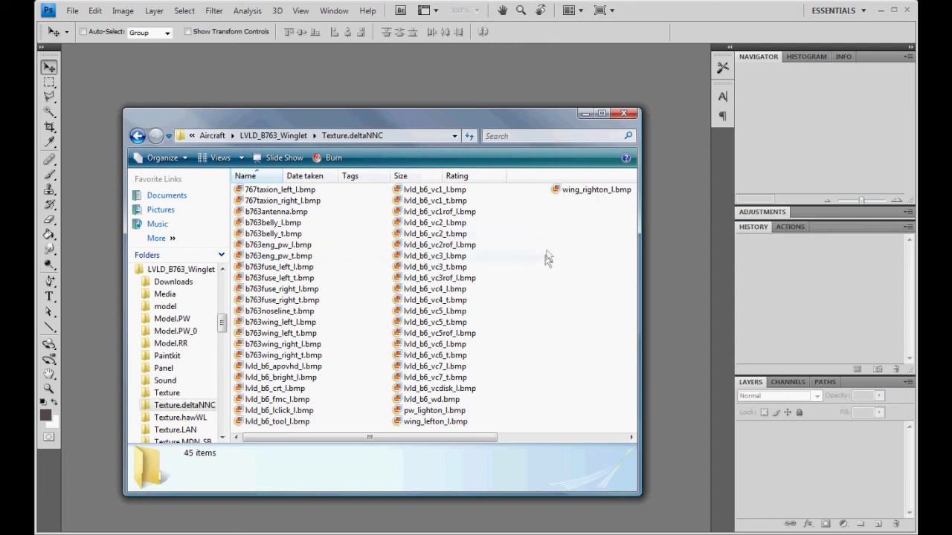
{"action": "key", "text": "BackSpace"}
Show the Texture folder as a List and check b763winglet_l.bmp's details.
{"action": "double_click", "coordinate": [258, 289]}
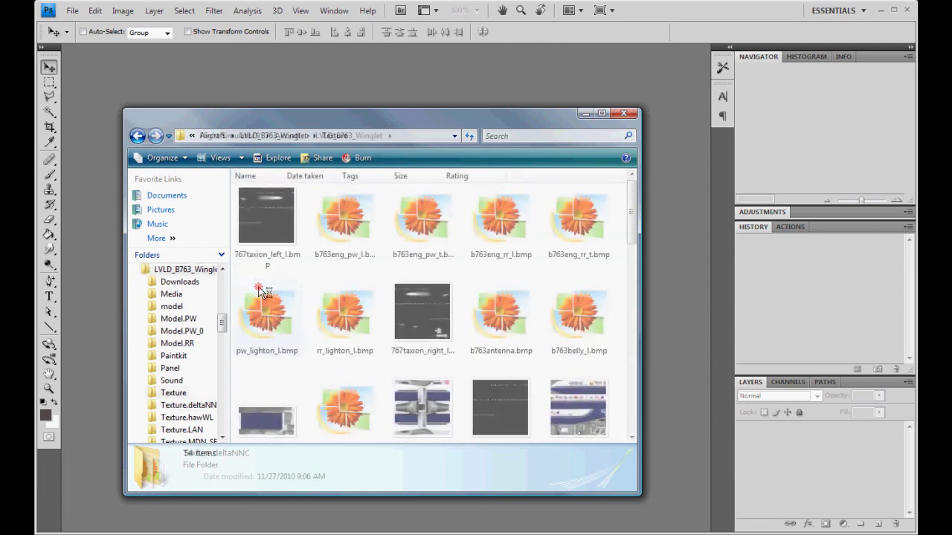
{"action": "left_click", "coordinate": [242, 157]}
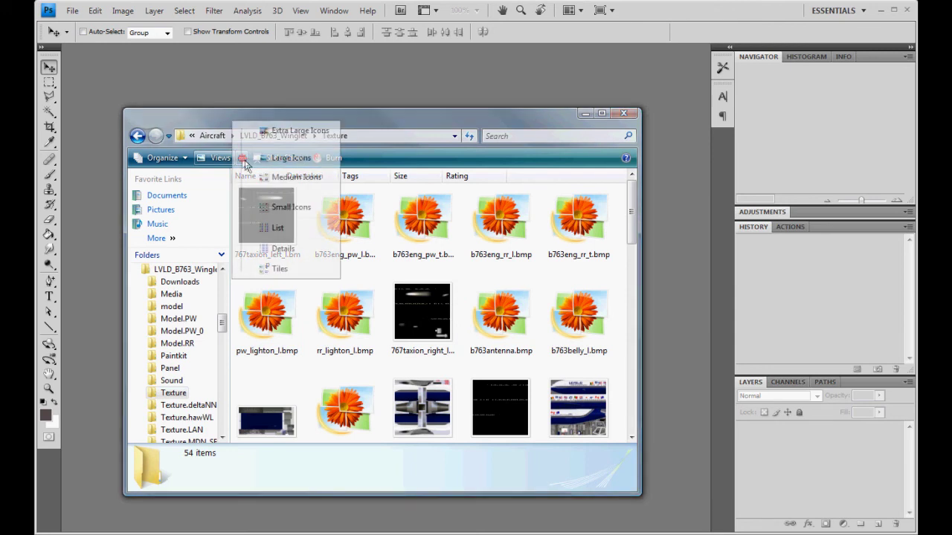
{"action": "left_click", "coordinate": [275, 223]}
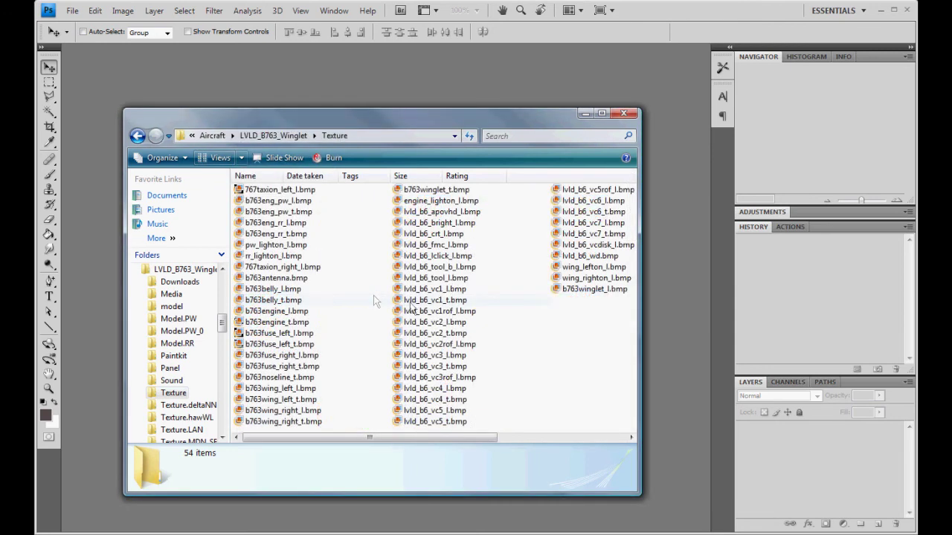
{"action": "left_click", "coordinate": [573, 289]}
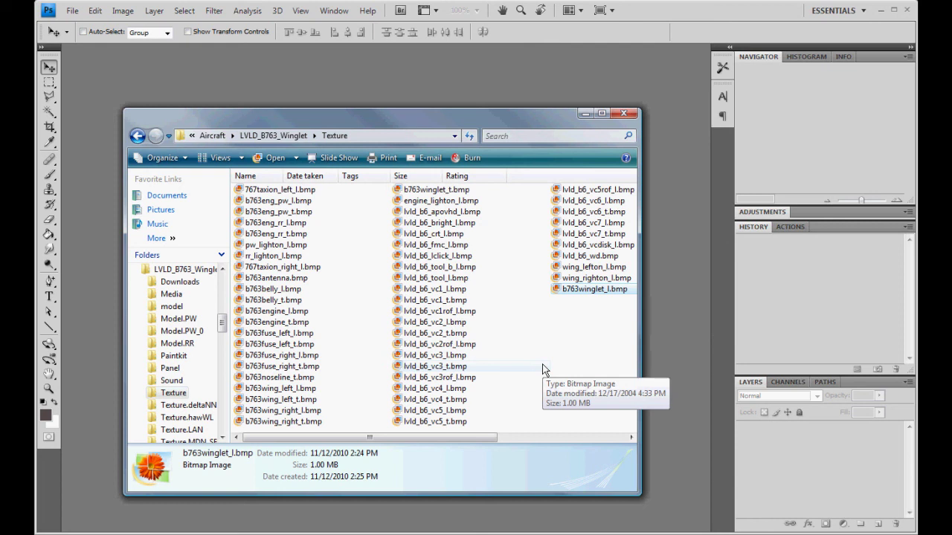
{"action": "key", "text": "BackSpace"}
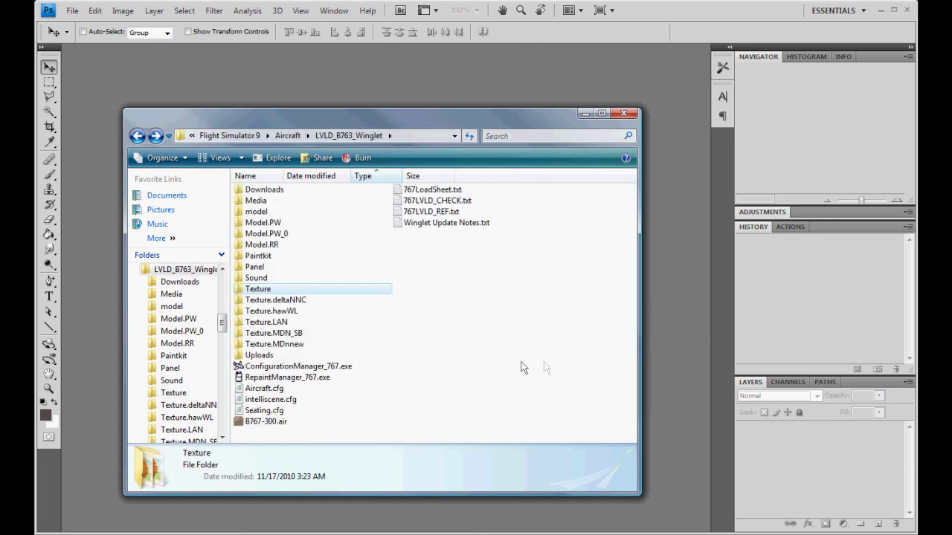
Check b763winglet_t.bmp in Texture.hawWL, then select both b763winglet bitmaps in Texture.MDnnew.
{"action": "double_click", "coordinate": [287, 312]}
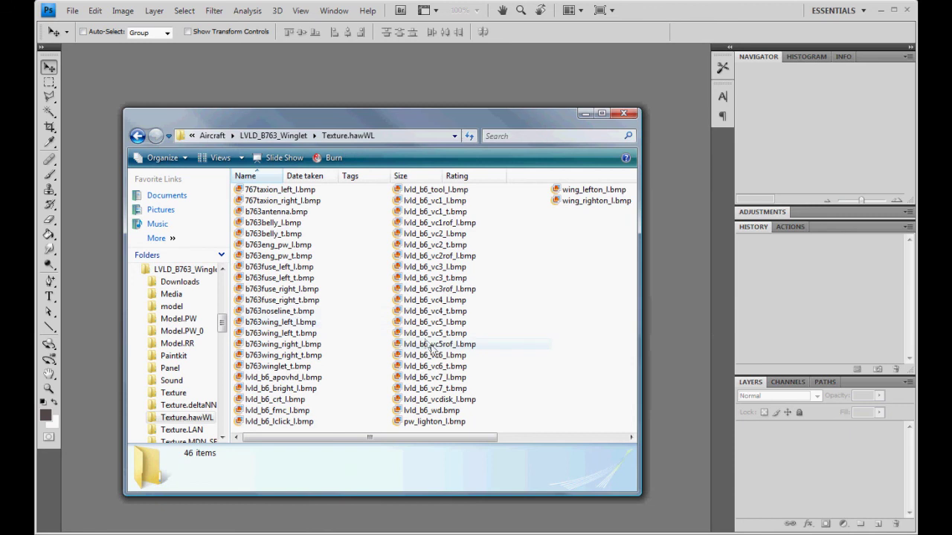
{"action": "left_click", "coordinate": [331, 366]}
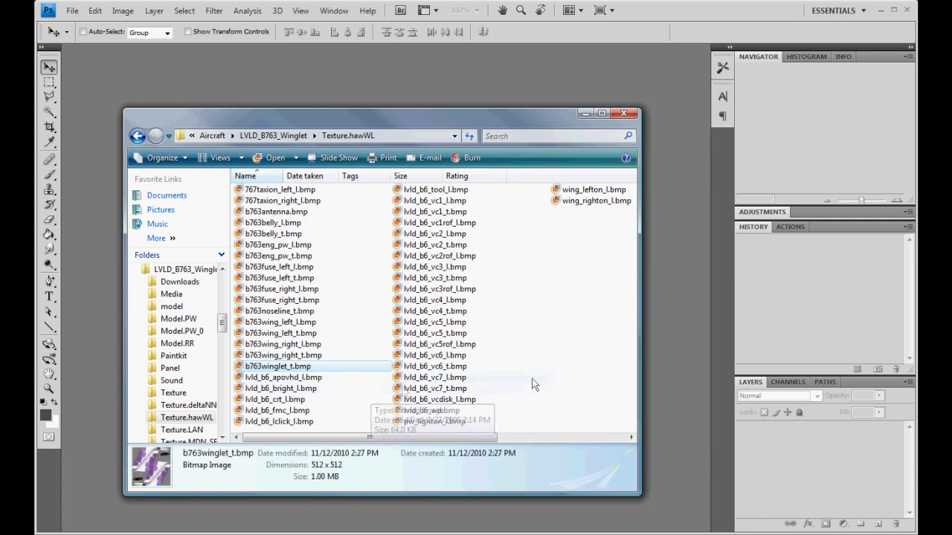
{"action": "key", "text": "BackSpace"}
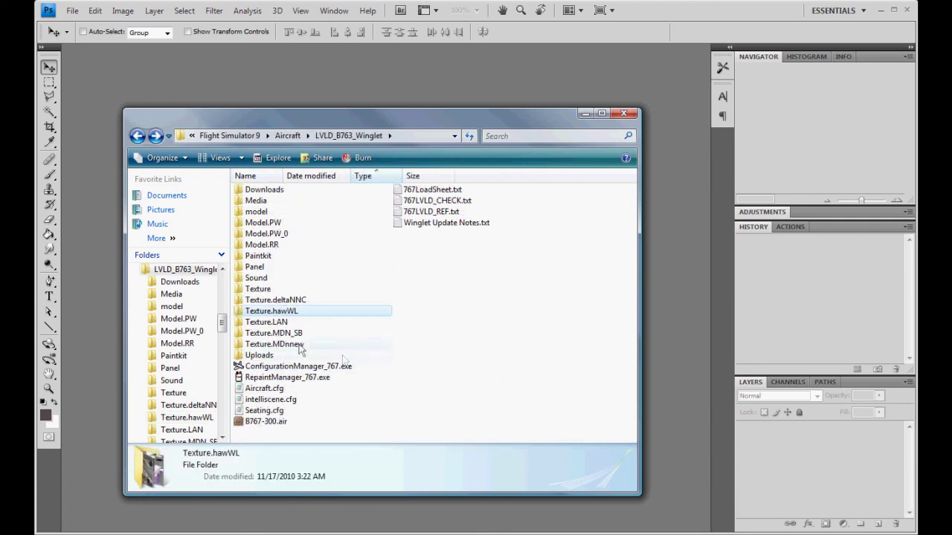
{"action": "double_click", "coordinate": [296, 346]}
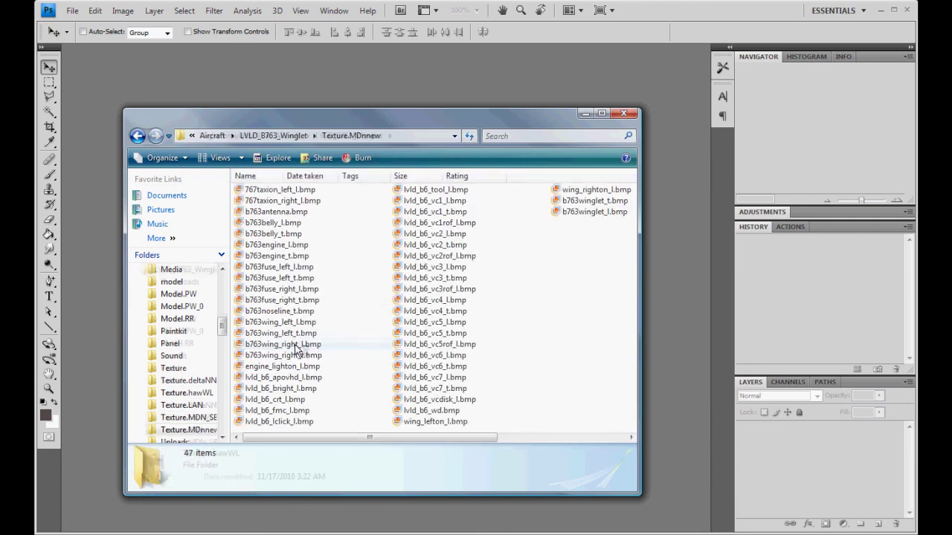
{"action": "left_click", "coordinate": [592, 201]}
{"action": "left_click", "coordinate": [592, 212], "text": "shift"}
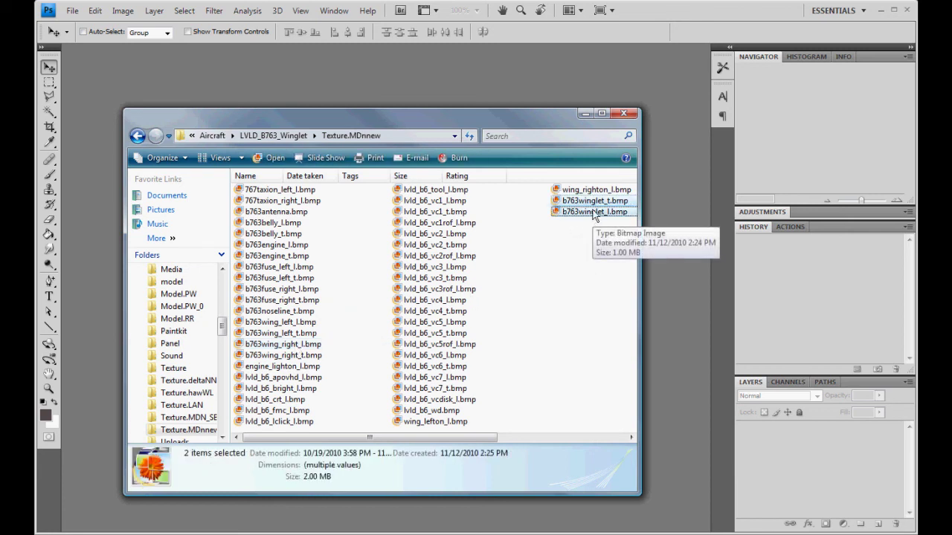
{"action": "key", "text": "BackSpace"}
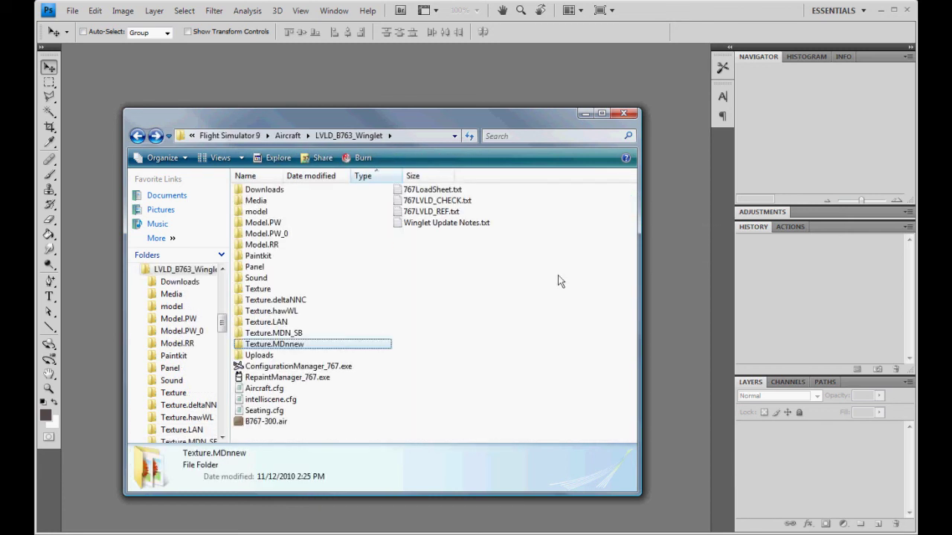
Paste both b763winglet bitmaps into the Texture.deltaNNC folder.
{"action": "double_click", "coordinate": [291, 300]}
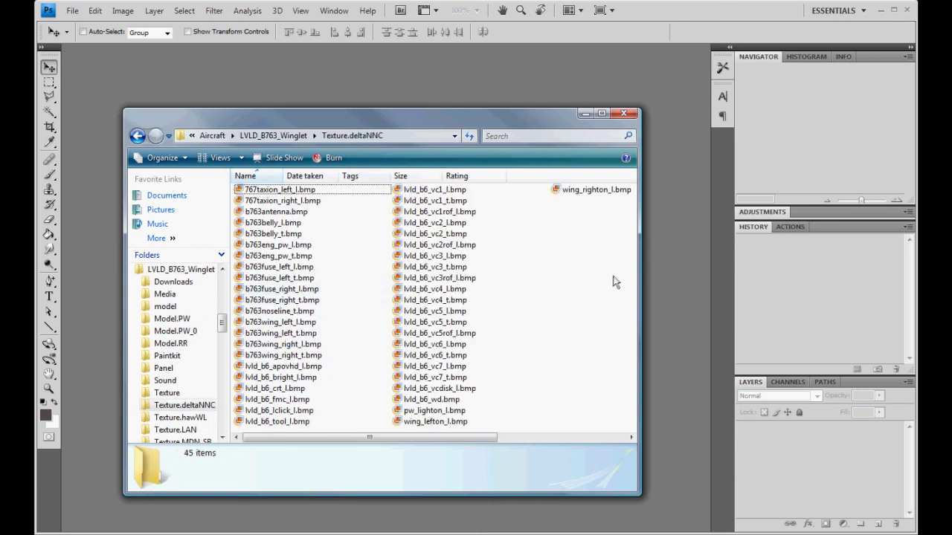
{"action": "key", "text": "ctrl+v"}
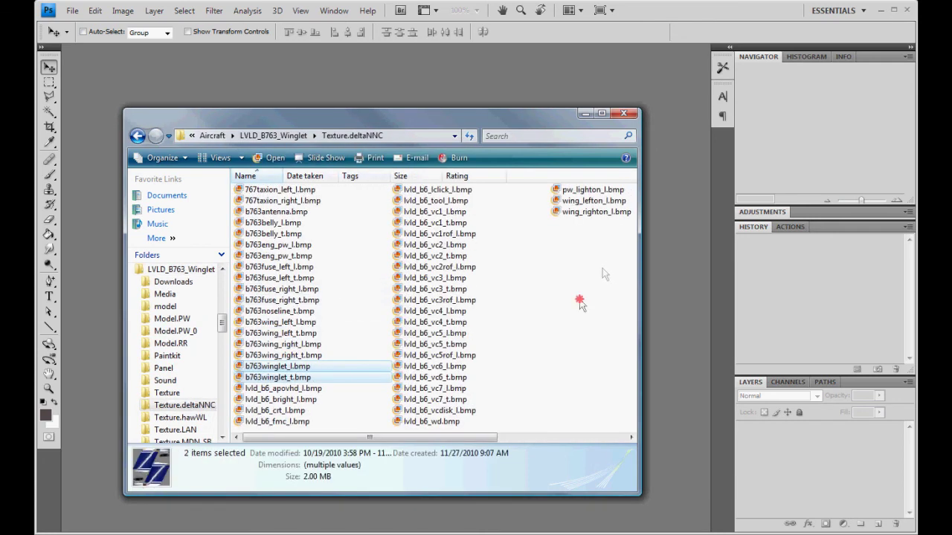
{"action": "left_click", "coordinate": [580, 300]}
{"action": "left_click", "coordinate": [312, 366]}
{"action": "left_click", "coordinate": [334, 378]}
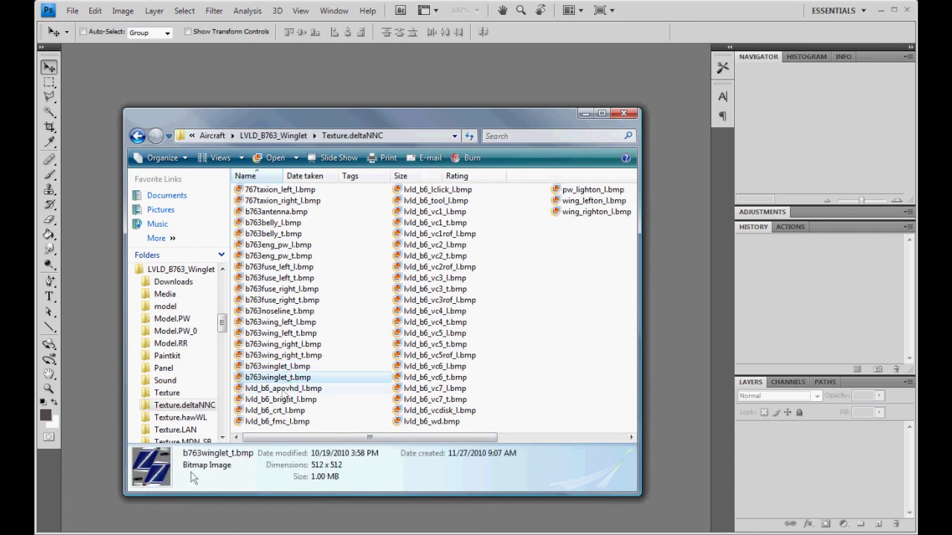
Preview b763winglet_t.bmp in Photo Gallery, then close the preview and the folder window.
{"action": "double_click", "coordinate": [291, 379]}
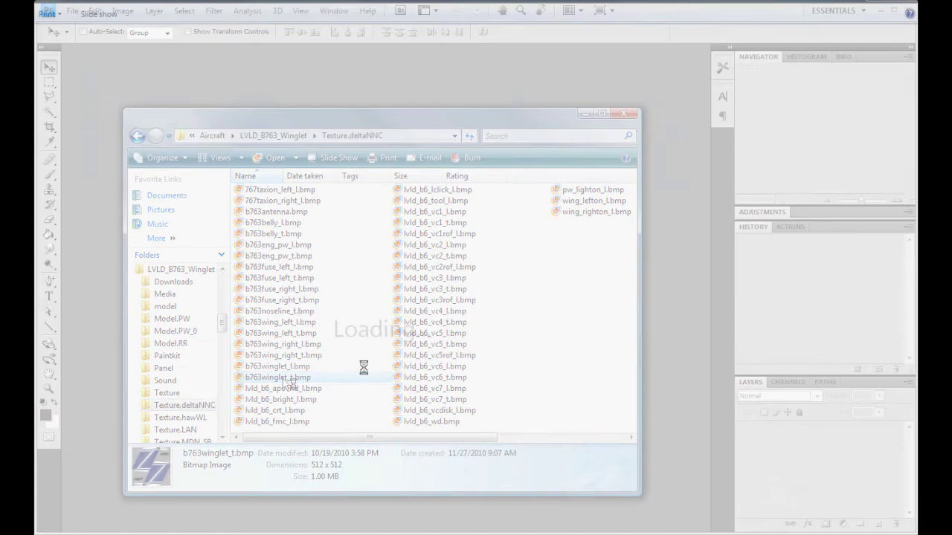
{"action": "left_click", "coordinate": [885, 6]}
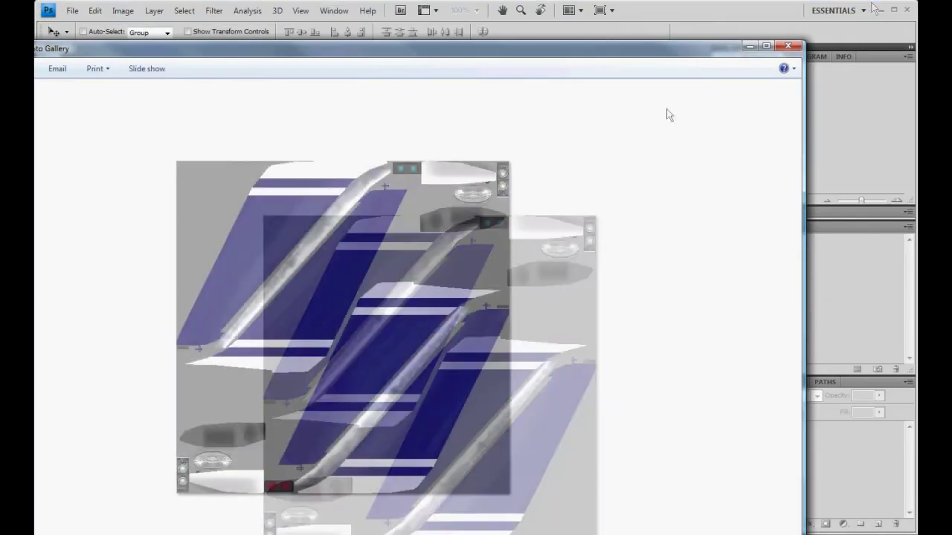
{"action": "left_click_drag", "start_coordinate": [594, 59], "coordinate": [683, 23]}
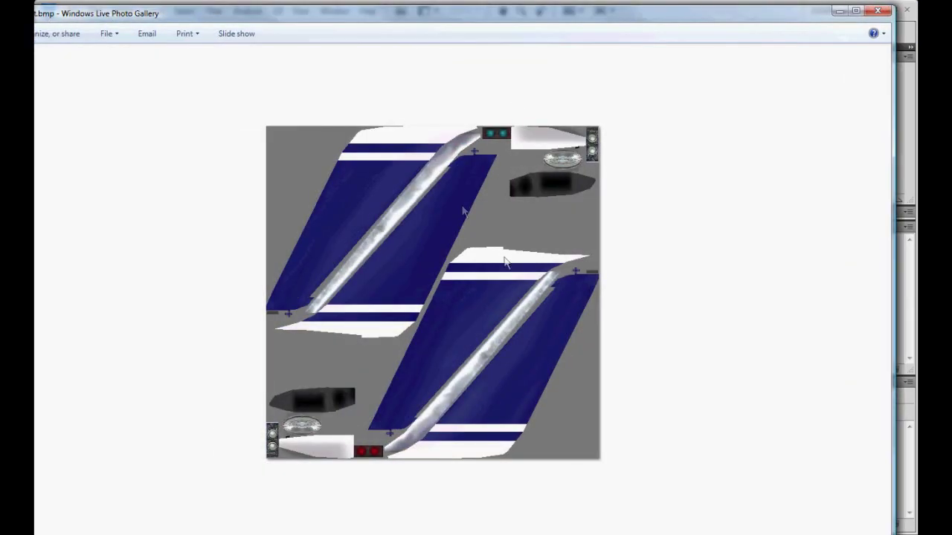
{"action": "left_click", "coordinate": [877, 10]}
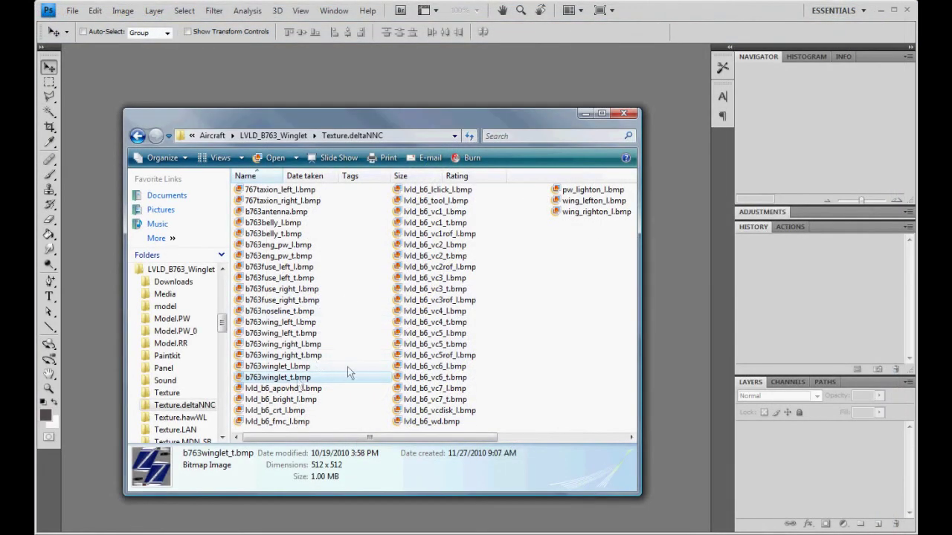
{"action": "key", "text": "alt+F4"}
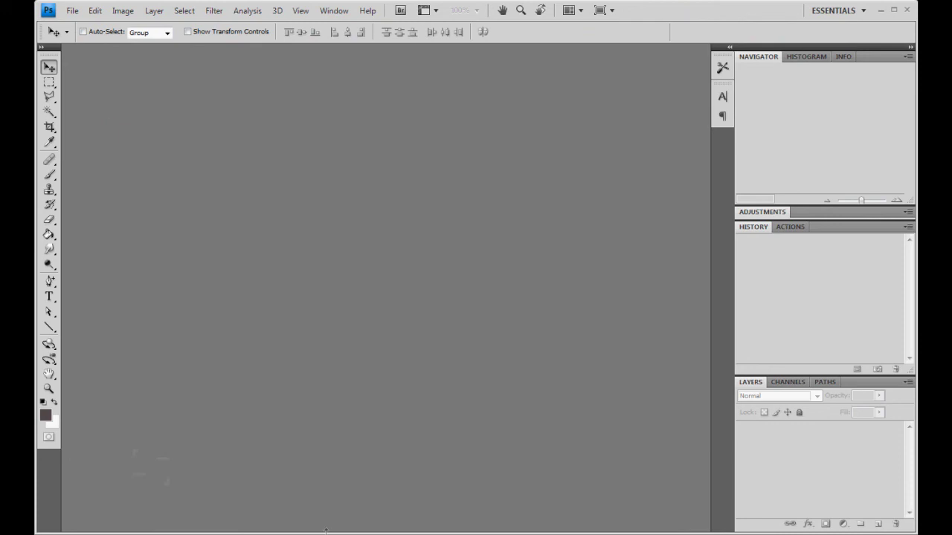
{"action": "left_click", "coordinate": [325, 531]}
Reopen winglet.psd from Open Recent and return Explorer to the LVLD_B763_Winglet folder.
{"action": "left_click", "coordinate": [329, 100]}
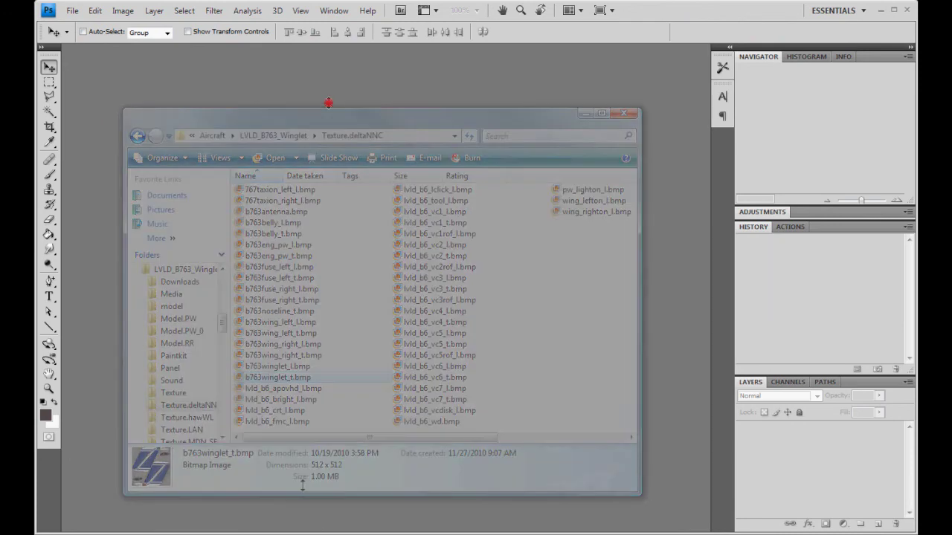
{"action": "left_click", "coordinate": [72, 10]}
{"action": "mouse_move", "coordinate": [186, 89]}
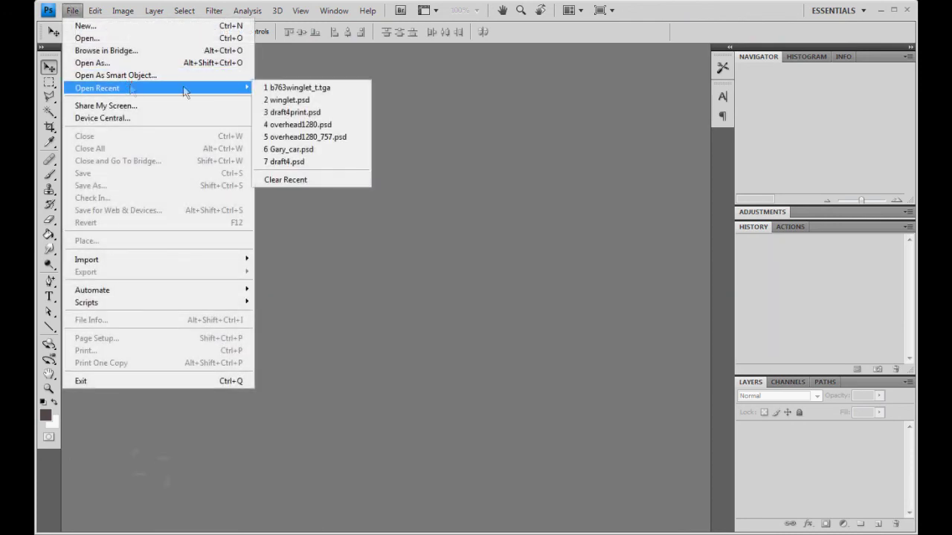
{"action": "left_click", "coordinate": [303, 97]}
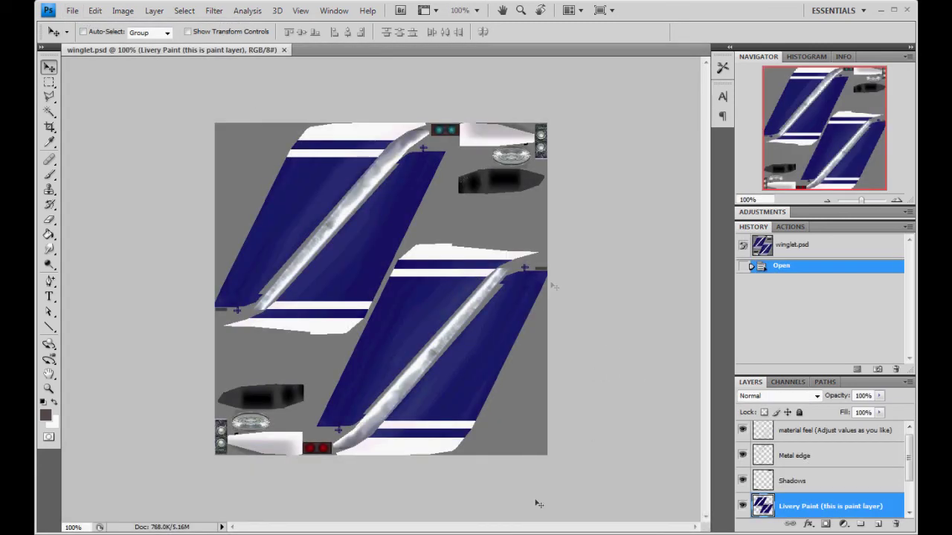
{"action": "left_click", "coordinate": [538, 534]}
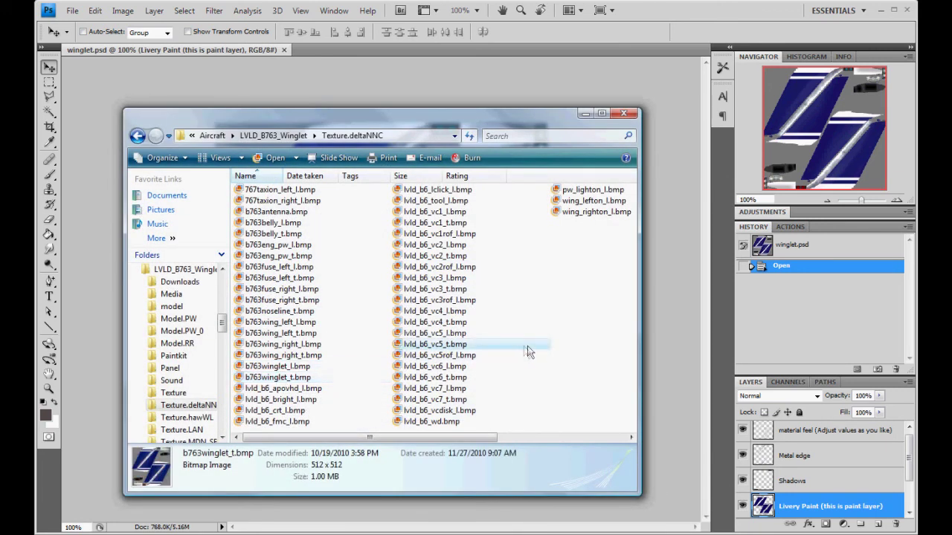
{"action": "key", "text": "BackSpace"}
Open Aircraft.cfg in Notepad and compare the Delta NC title with the Hawaiian [fltsim.6] entry.
{"action": "double_click", "coordinate": [265, 391]}
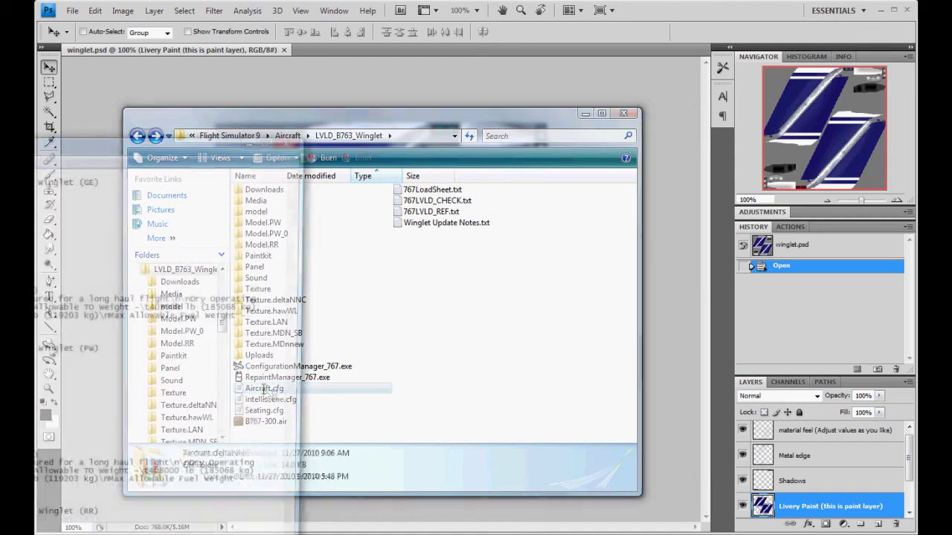
{"action": "left_click_drag", "start_coordinate": [190, 142], "coordinate": [503, 33]}
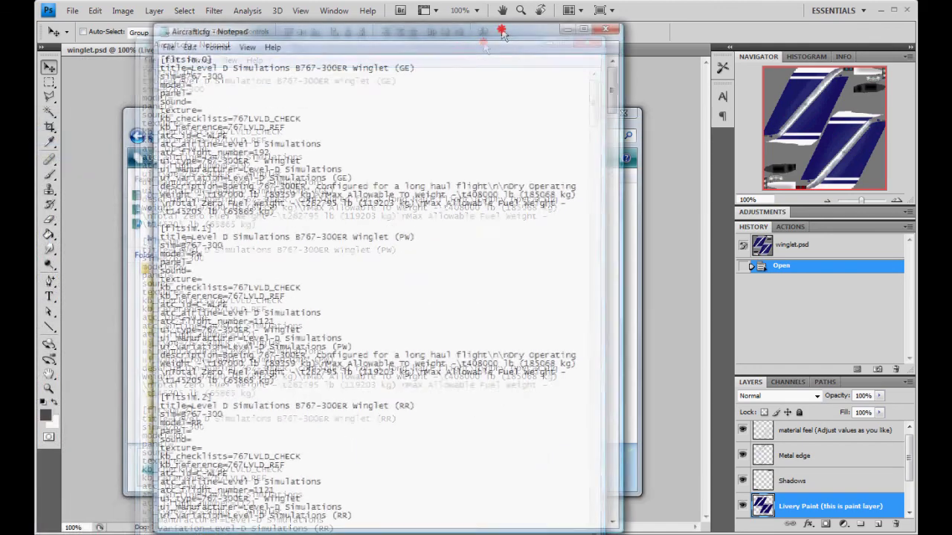
{"action": "left_click_drag", "start_coordinate": [613, 82], "coordinate": [611, 494]}
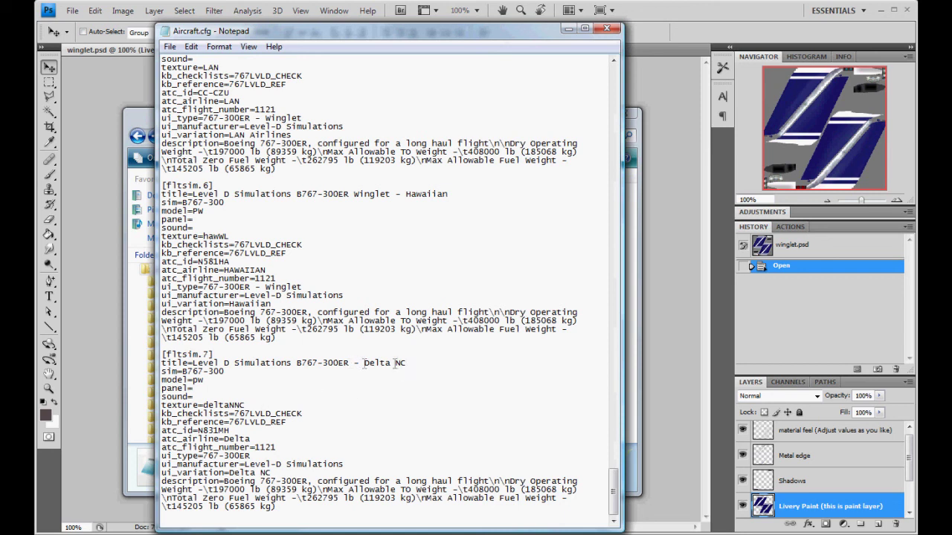
{"action": "left_click_drag", "start_coordinate": [405, 363], "coordinate": [192, 363]}
{"action": "left_click", "coordinate": [186, 363]}
{"action": "left_click_drag", "start_coordinate": [161, 185], "coordinate": [322, 341]}
{"action": "left_click", "coordinate": [322, 340]}
Insert 'Winglet' after 300ER in the Delta NC title, then place the cursor on its ui_type line.
{"action": "left_click", "coordinate": [349, 364]}
{"action": "type", "text": "Winglet"}
{"action": "left_click_drag", "start_coordinate": [161, 287], "coordinate": [302, 287]}
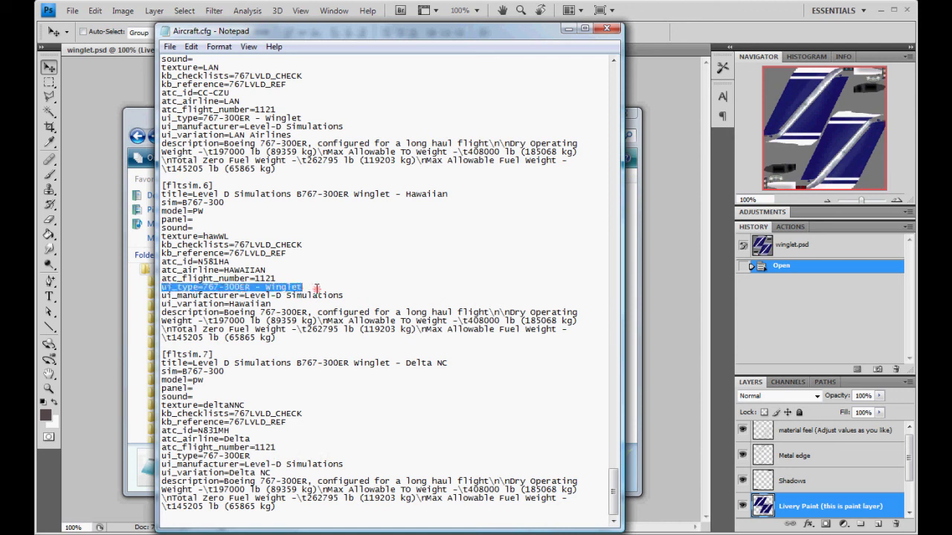
{"action": "left_click", "coordinate": [259, 456]}
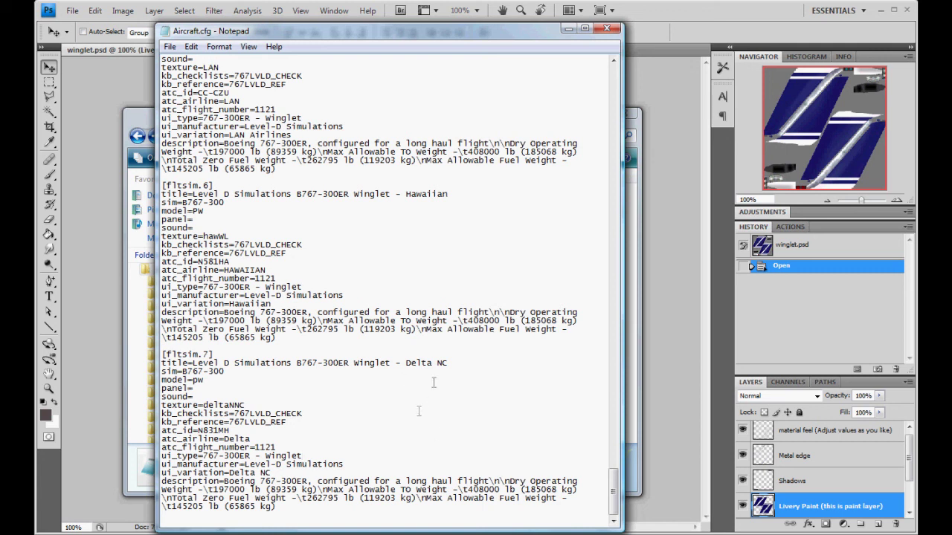
Highlight the Delta NC title and the Winglet text on its ui_type line in Aircraft.cfg.
{"action": "left_click_drag", "start_coordinate": [448, 363], "coordinate": [295, 364]}
{"action": "left_click", "coordinate": [441, 401]}
{"action": "left_click_drag", "start_coordinate": [354, 364], "coordinate": [390, 363]}
{"action": "left_click_drag", "start_coordinate": [305, 455], "coordinate": [266, 455]}
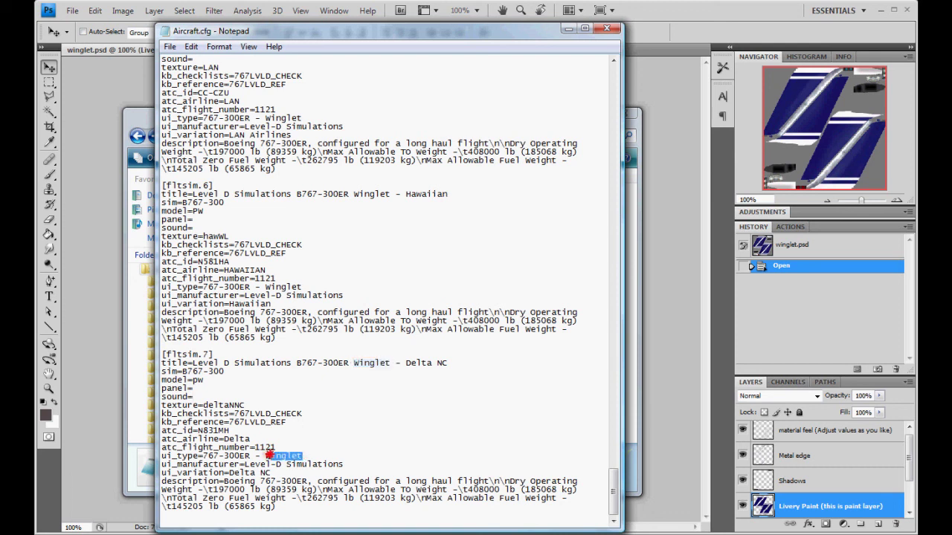
{"action": "left_click", "coordinate": [430, 402]}
Check the Delta entry's sim and model lines, including the pw model, and return to the aircraft folder.
{"action": "left_click_drag", "start_coordinate": [225, 374], "coordinate": [179, 381]}
{"action": "left_click", "coordinate": [186, 205]}
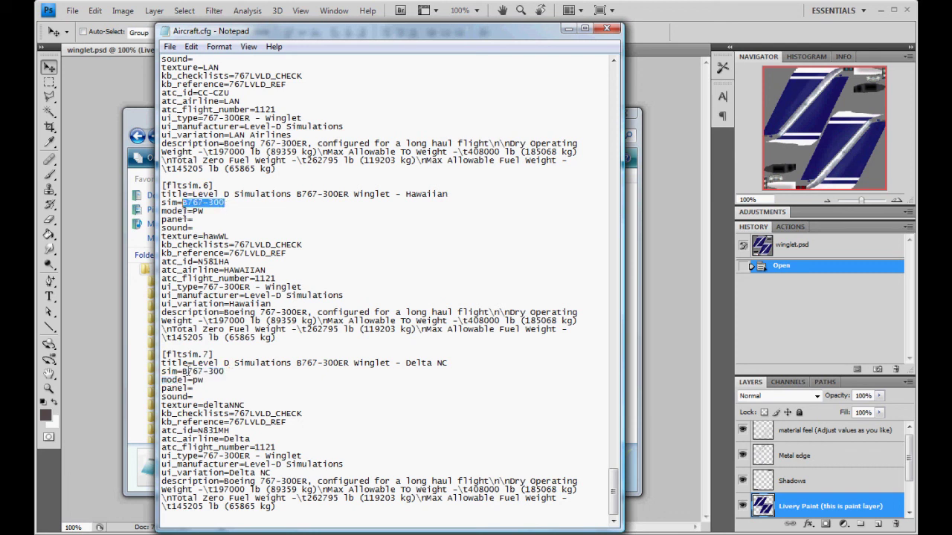
{"action": "double_click", "coordinate": [198, 380]}
{"action": "left_click", "coordinate": [630, 387]}
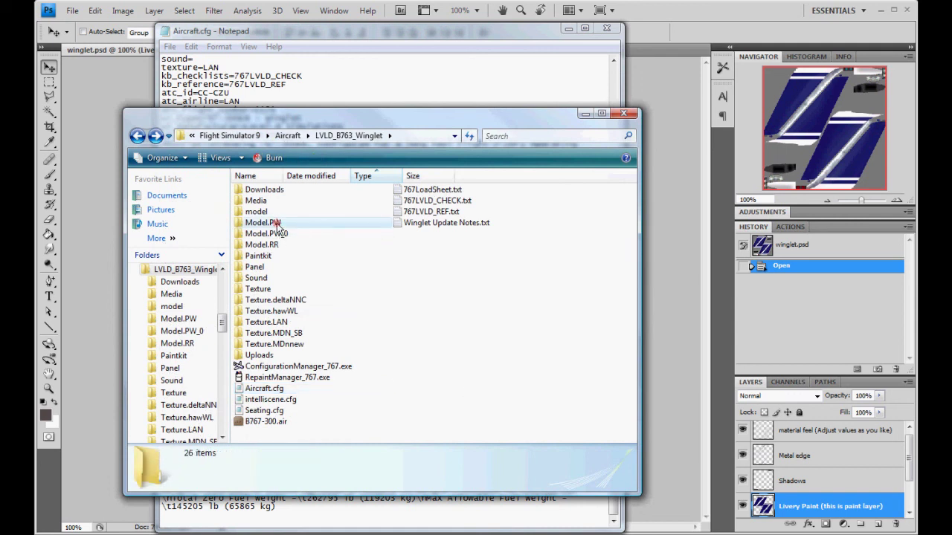
Look inside the Model.PW folder, return to LVLD_B763_Winglet, and close the Explorer window.
{"action": "double_click", "coordinate": [277, 223]}
{"action": "key", "text": "BackSpace"}
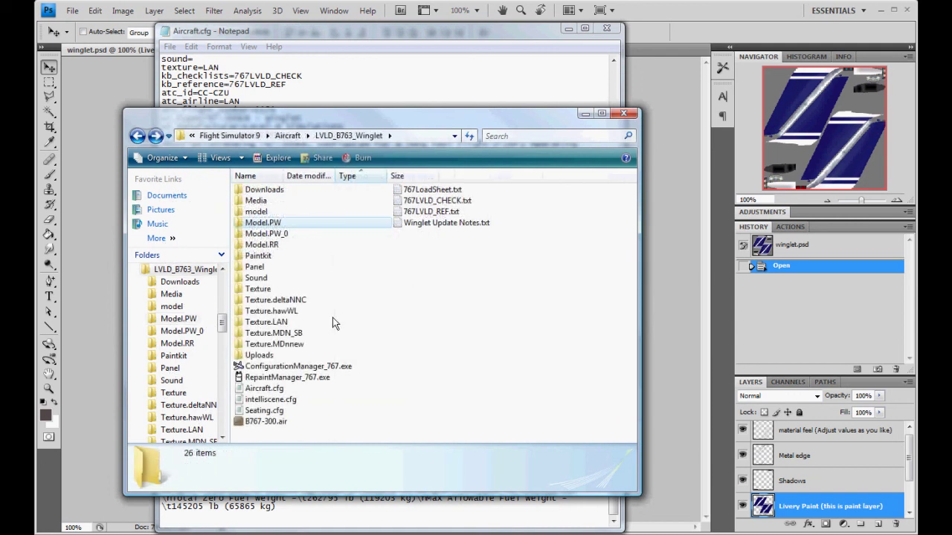
{"action": "left_click", "coordinate": [628, 116]}
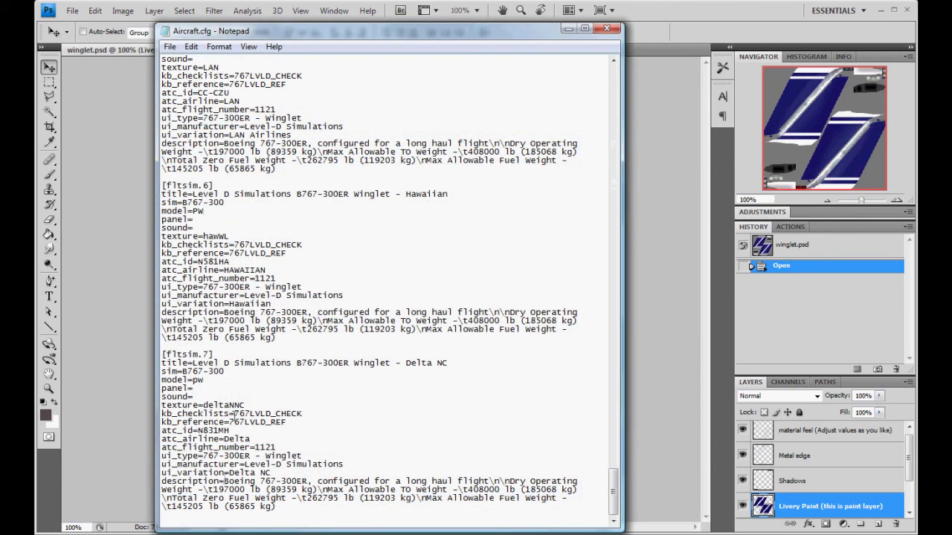
Close Aircraft.cfg in Notepad, saving the Winglet edits.
{"action": "mouse_move", "coordinate": [203, 405]}
{"action": "left_mouse_down"}
{"action": "mouse_move", "coordinate": [243, 406]}
{"action": "mouse_move", "coordinate": [204, 413]}
{"action": "mouse_move", "coordinate": [246, 406]}
{"action": "mouse_move", "coordinate": [203, 405]}
{"action": "left_mouse_up"}
{"action": "left_click", "coordinate": [607, 29]}
{"action": "left_click", "coordinate": [388, 340]}
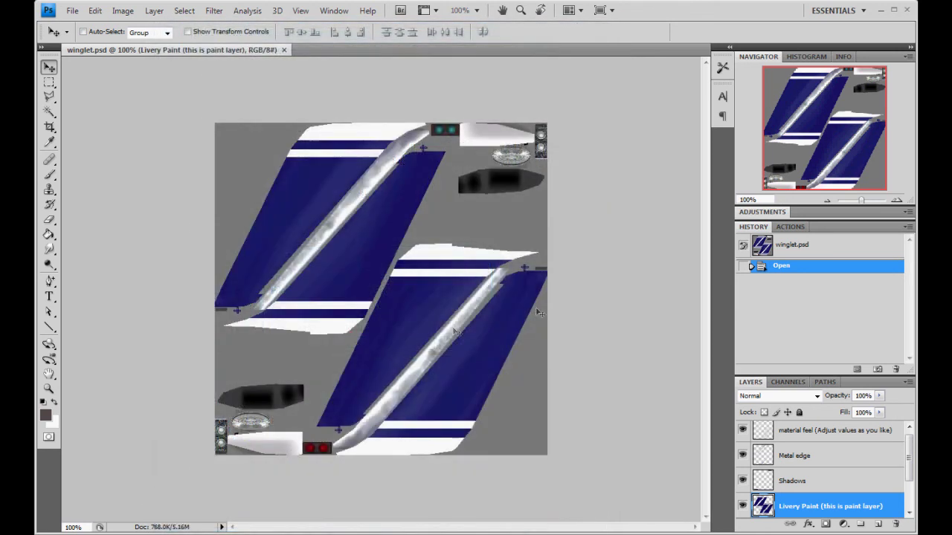
Close winglet.psd and preview b763winglet_t.bmp in Aircraft > LVLD_B763_Winglet > Texture.deltaNNC.
{"action": "left_click", "coordinate": [285, 50]}
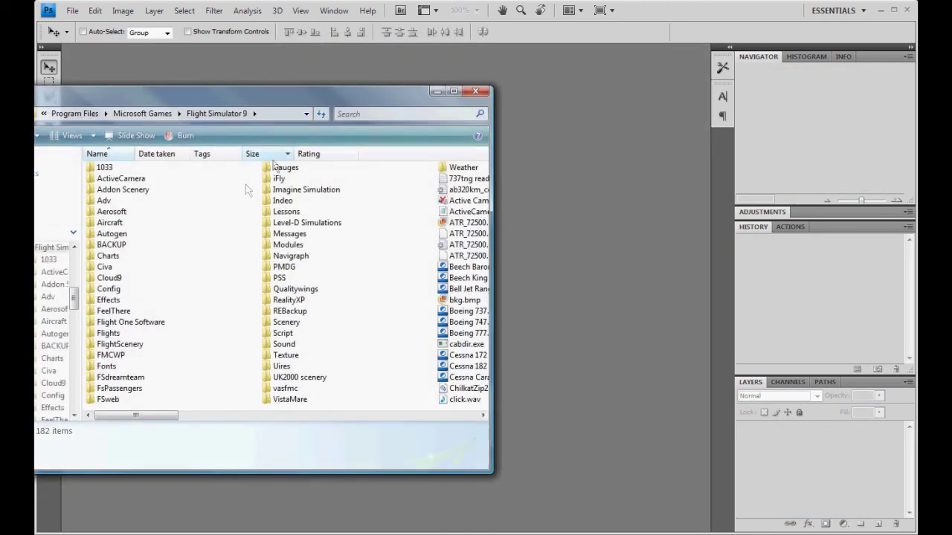
{"action": "left_click_drag", "start_coordinate": [320, 101], "coordinate": [356, 113]}
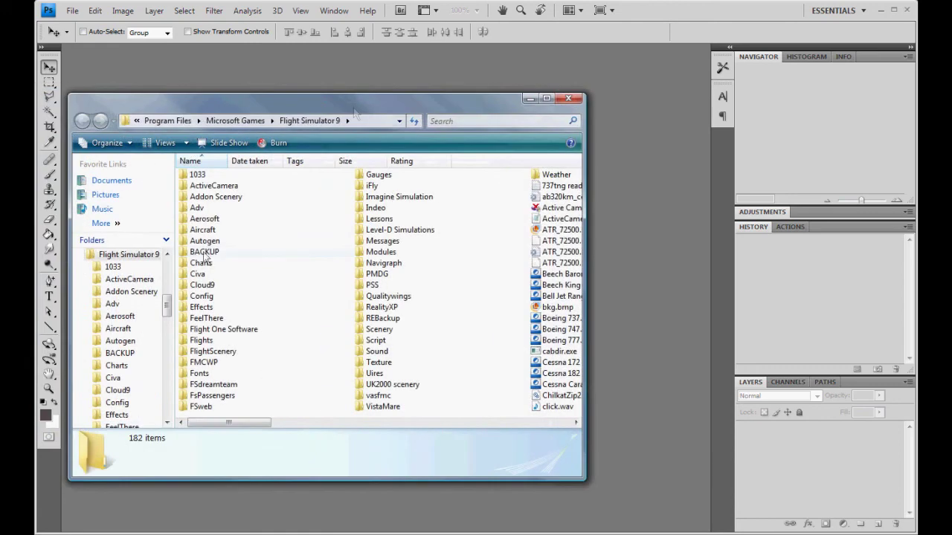
{"action": "double_click", "coordinate": [202, 229]}
{"action": "scroll", "coordinate": [400, 363], "scroll_direction": "down", "scroll_amount": 3}
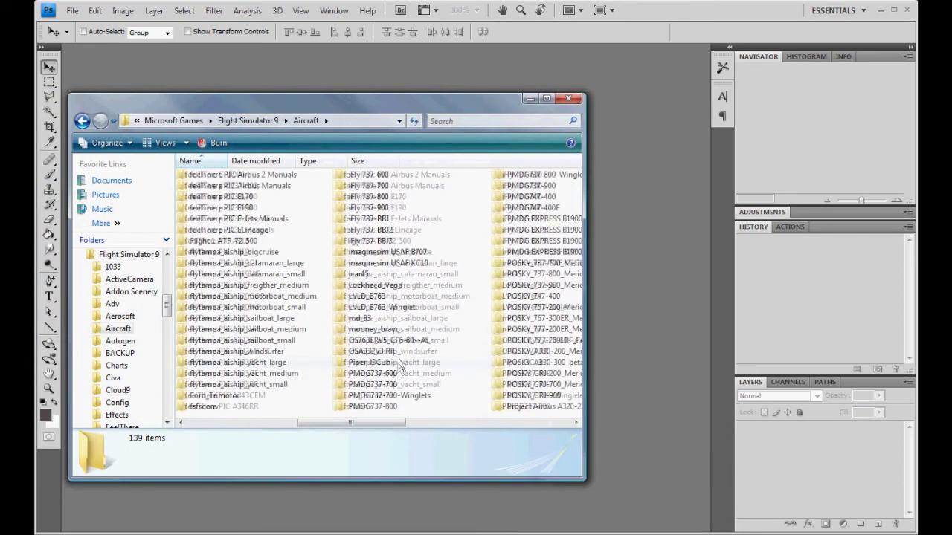
{"action": "double_click", "coordinate": [401, 308]}
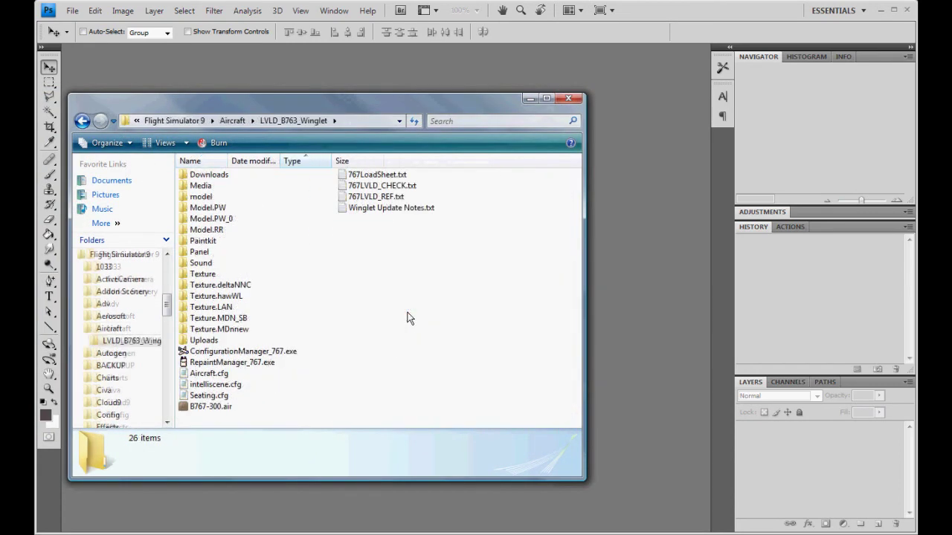
{"action": "double_click", "coordinate": [239, 286]}
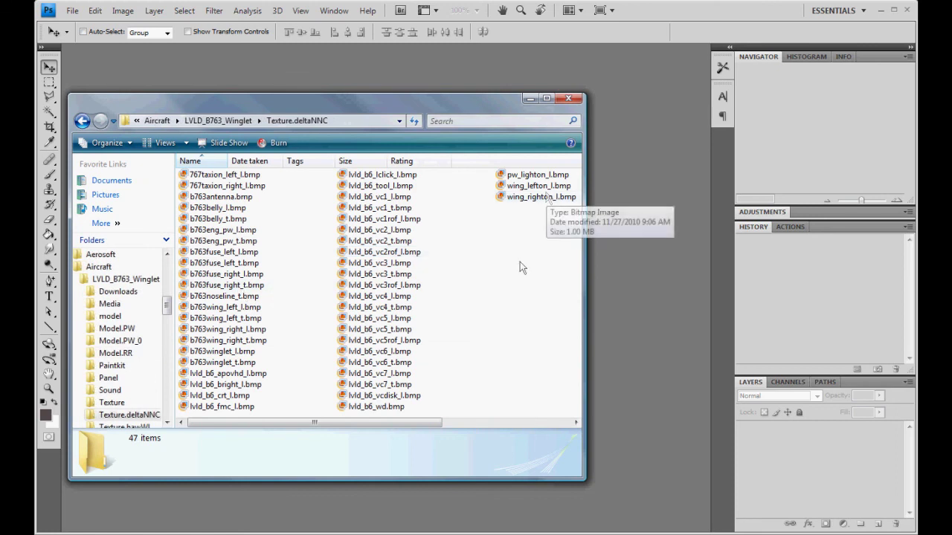
{"action": "left_click", "coordinate": [253, 362]}
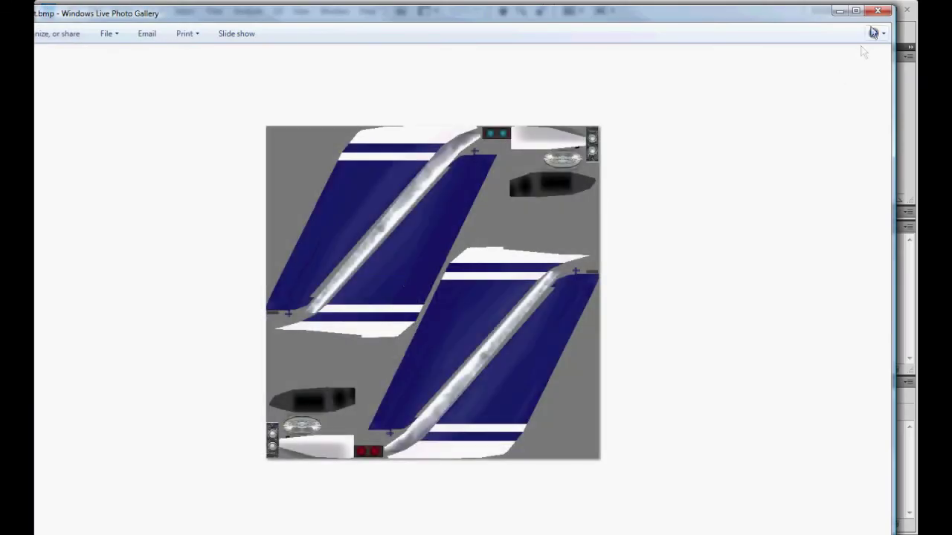
Close the texture preview, go back to LVLD_B763_Winglet, and close the Explorer window.
{"action": "left_click", "coordinate": [878, 10]}
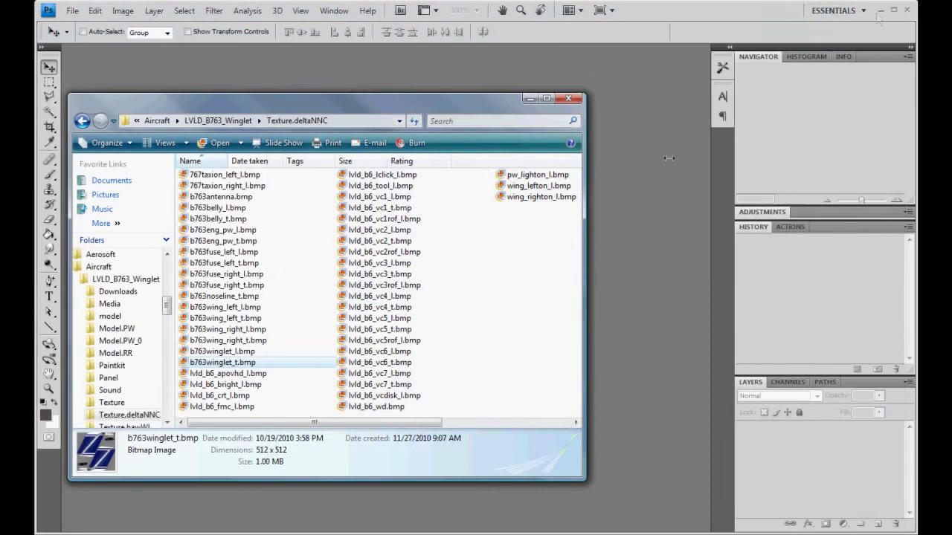
{"action": "key", "text": "BackSpace"}
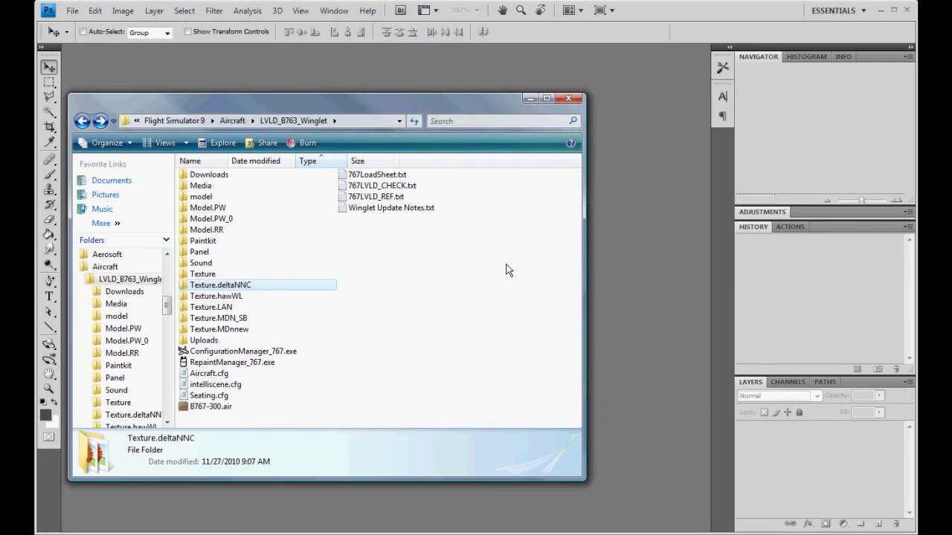
{"action": "left_click", "coordinate": [481, 377]}
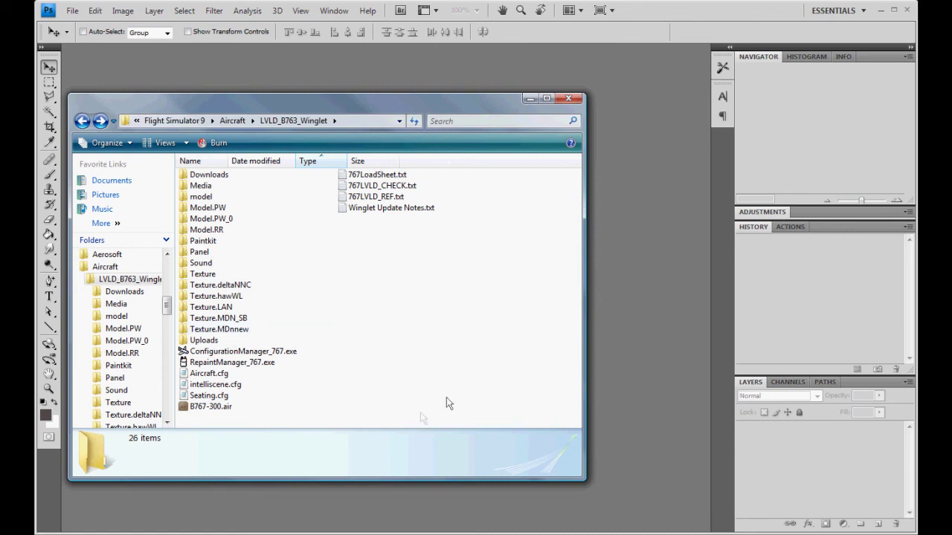
{"action": "mouse_move", "coordinate": [483, 110]}
{"action": "left_mouse_down"}
{"action": "mouse_move", "coordinate": [578, 89]}
{"action": "mouse_move", "coordinate": [560, 101]}
{"action": "left_mouse_up"}
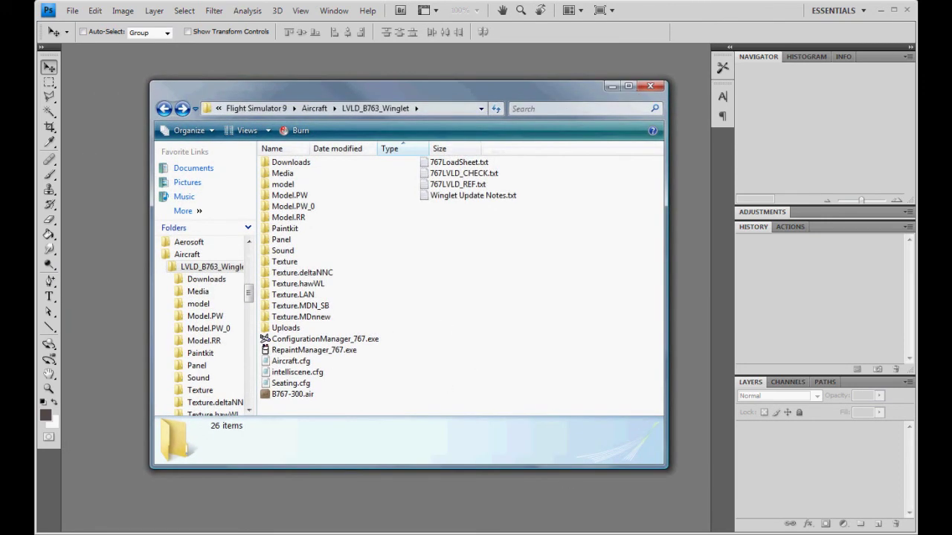
{"action": "left_click", "coordinate": [532, 274]}
{"action": "left_click_drag", "start_coordinate": [508, 92], "coordinate": [552, 53]}
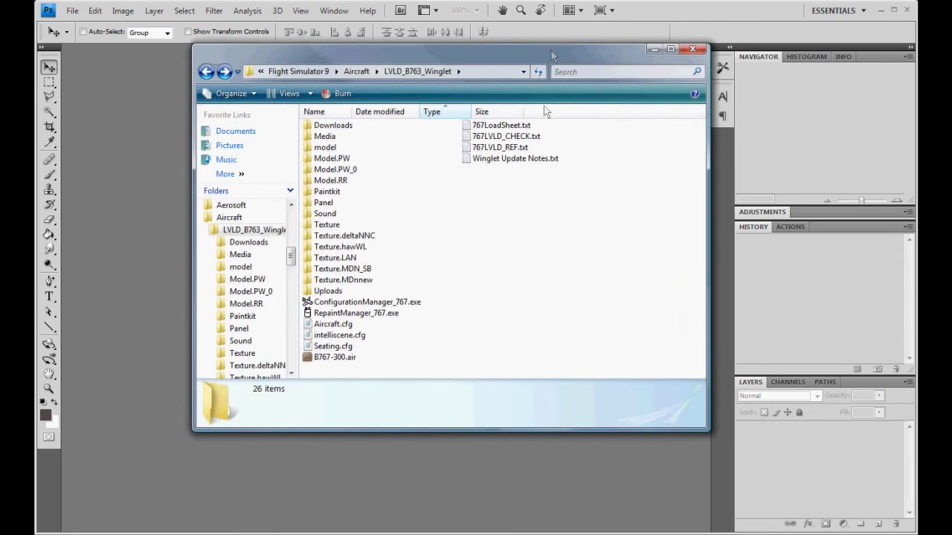
{"action": "left_click", "coordinate": [693, 51]}
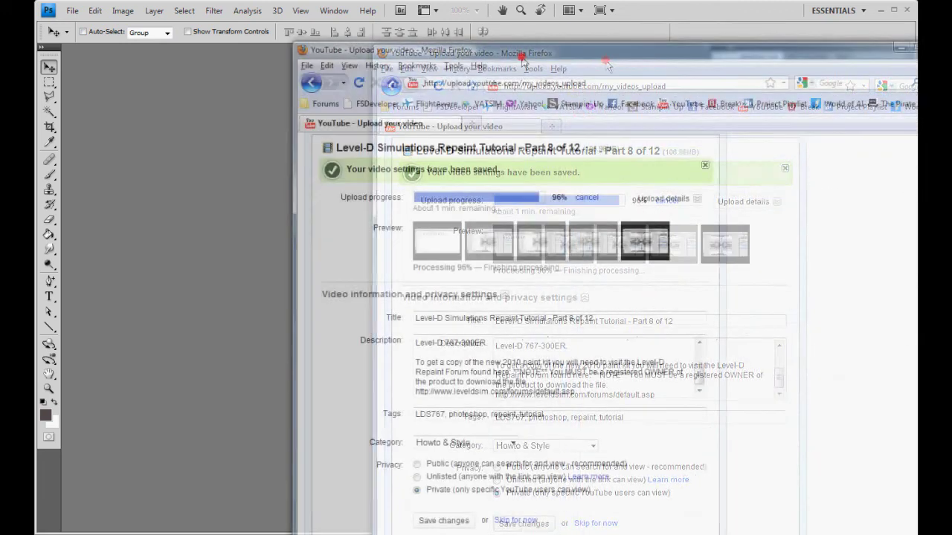
{"action": "left_click", "coordinate": [479, 60]}
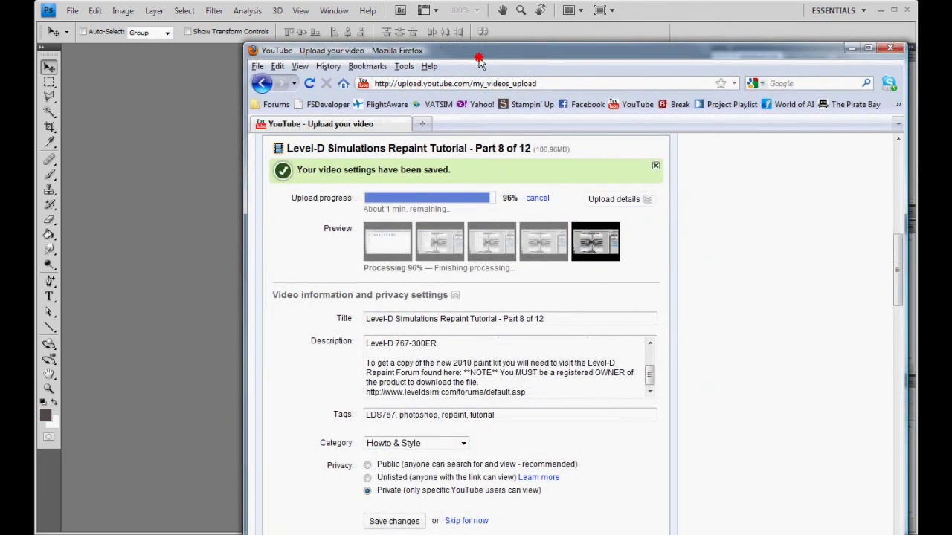